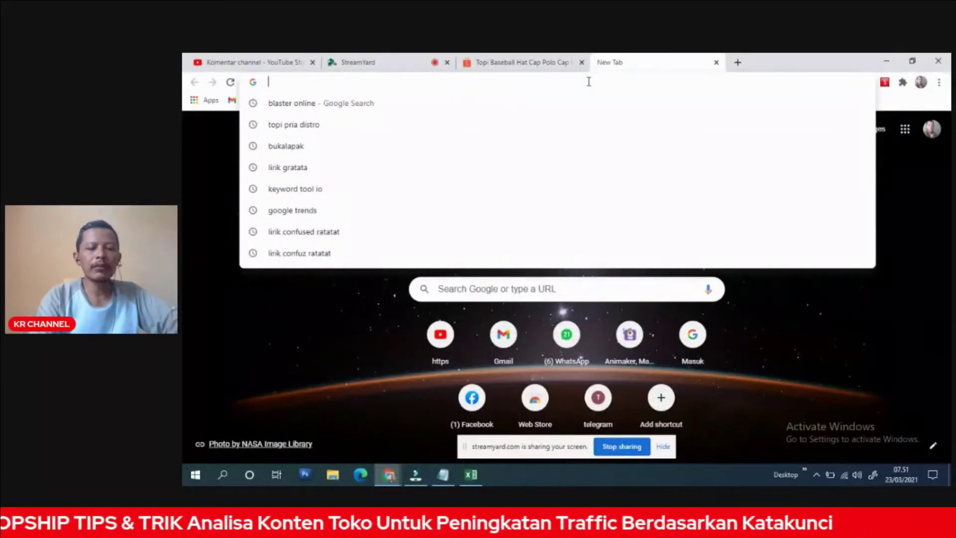
Open the natural.berdu.pw store admin and look through the help and website options on its Home page
type("a")
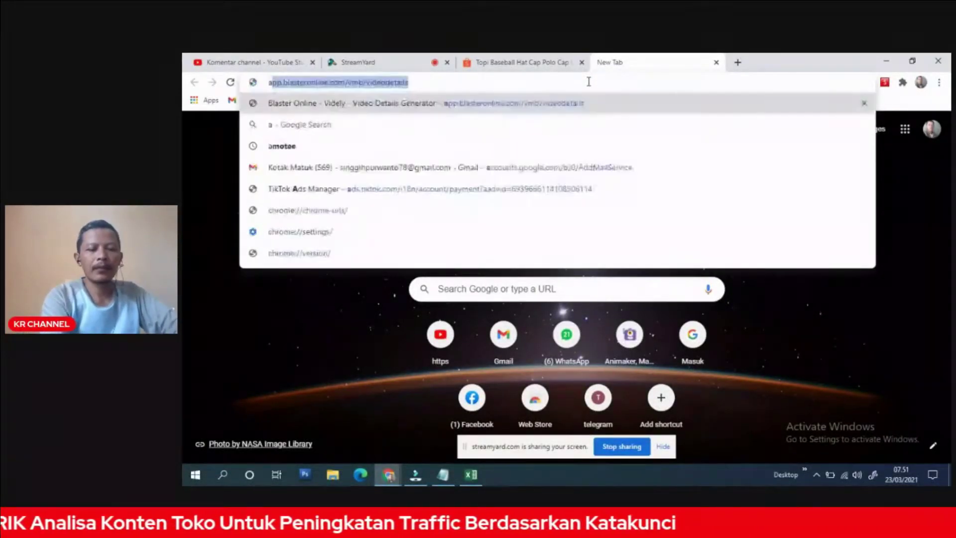
key("BackSpace")
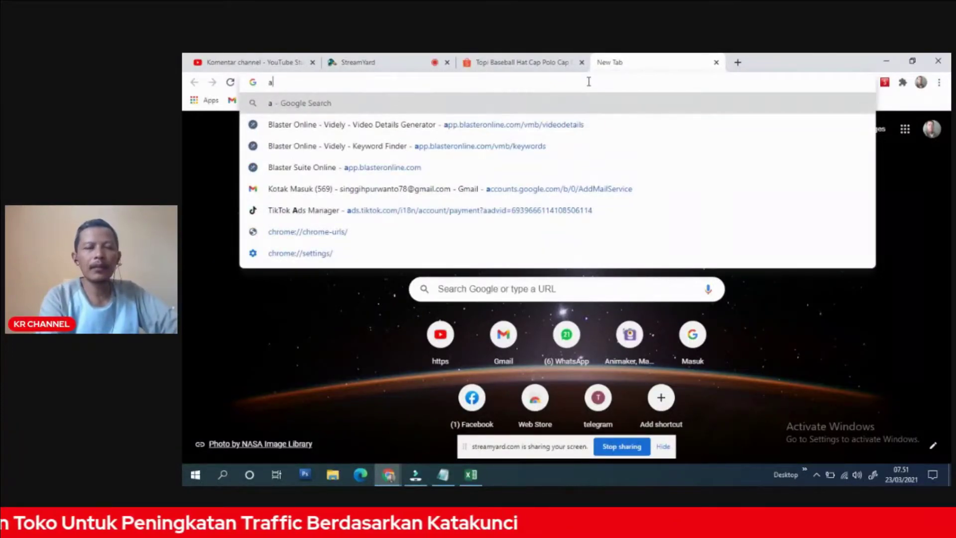
key("BackSpace")
type("na")
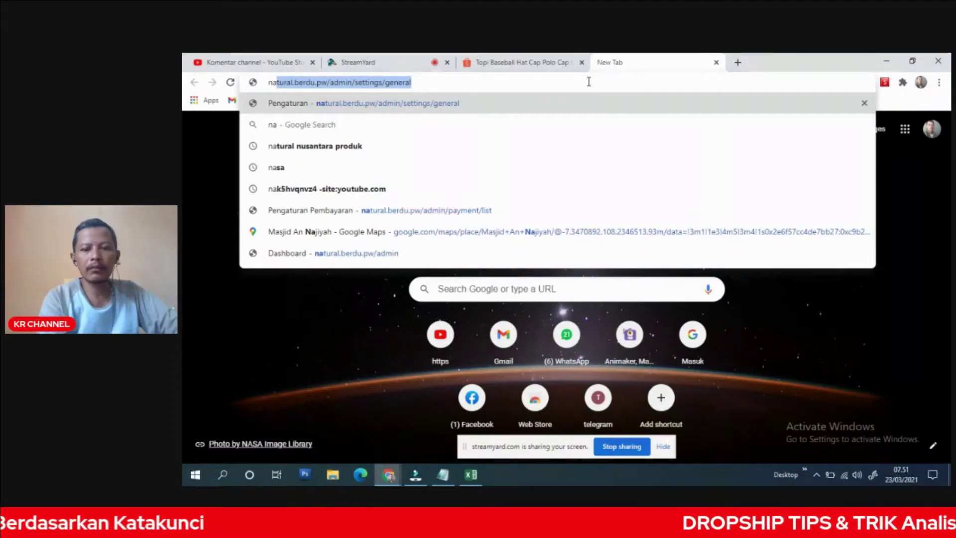
key("Return")
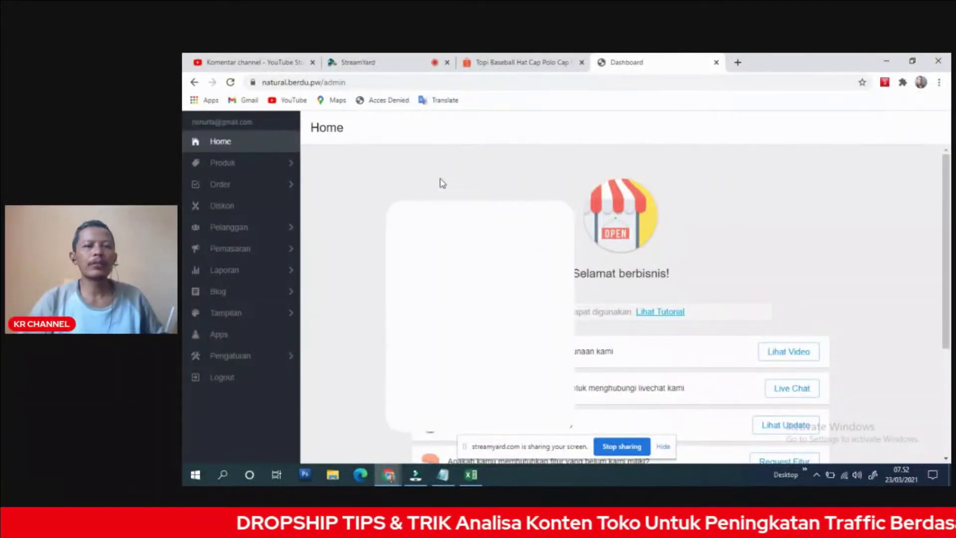
scroll(442, 183, "down", 2)
scroll(391, 271, "down", 1)
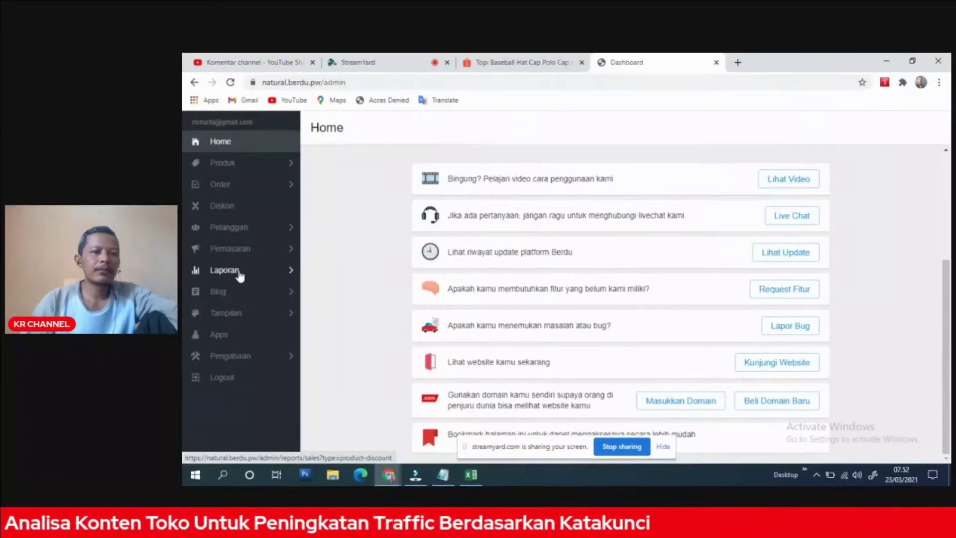
Open the Page View report and examine its visitor charts, visitor geography, popular pages, traffic sources, devices and browsers
left_click(294, 274)
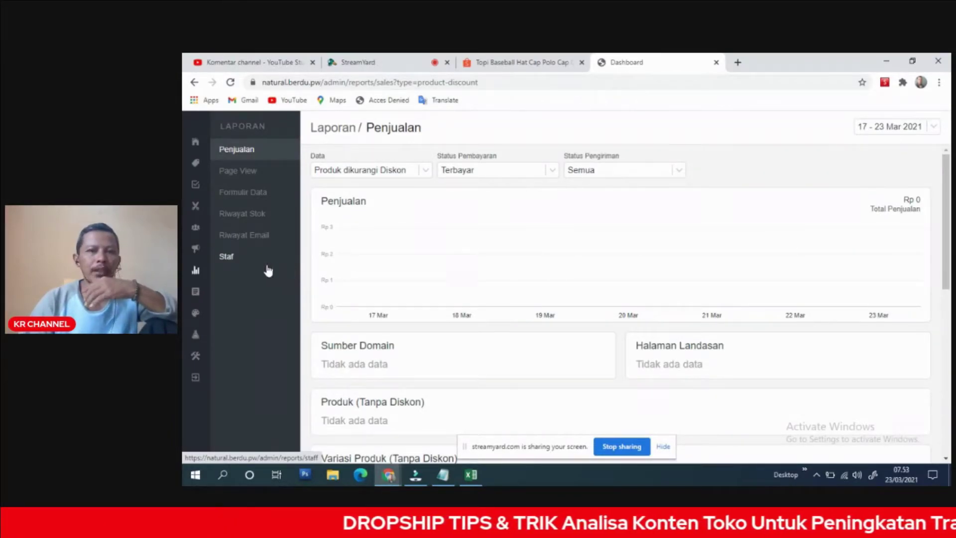
left_click(259, 178)
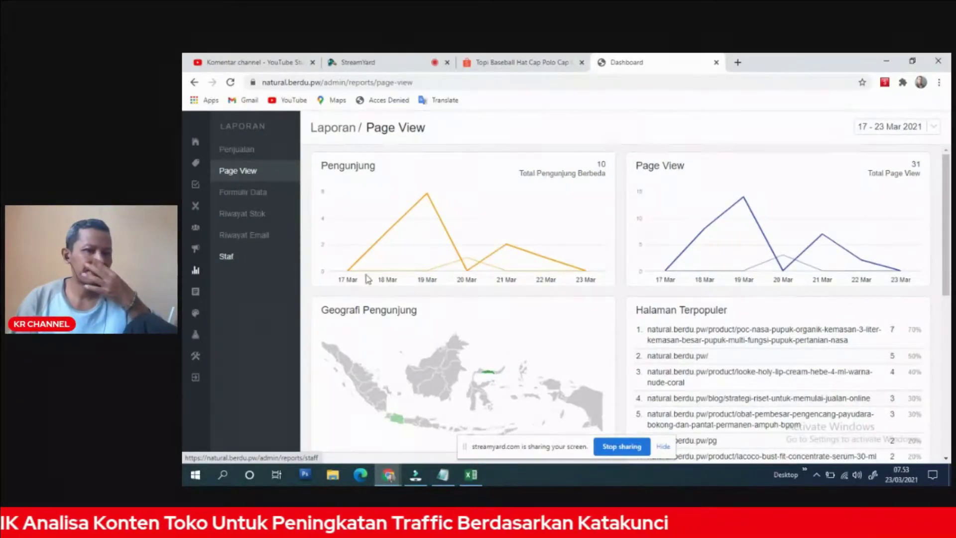
scroll(614, 311, "down", 1)
scroll(614, 311, "down", 3)
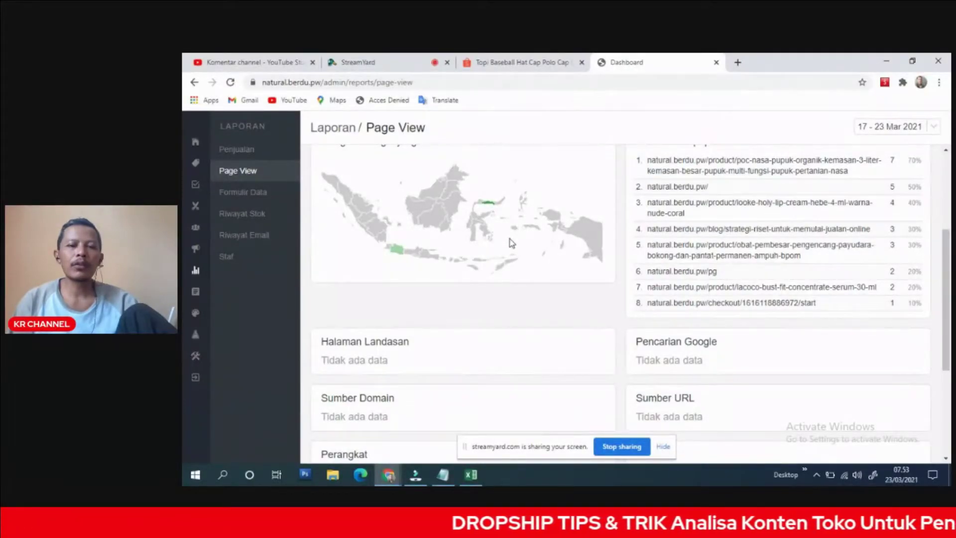
scroll(511, 243, "down", 3)
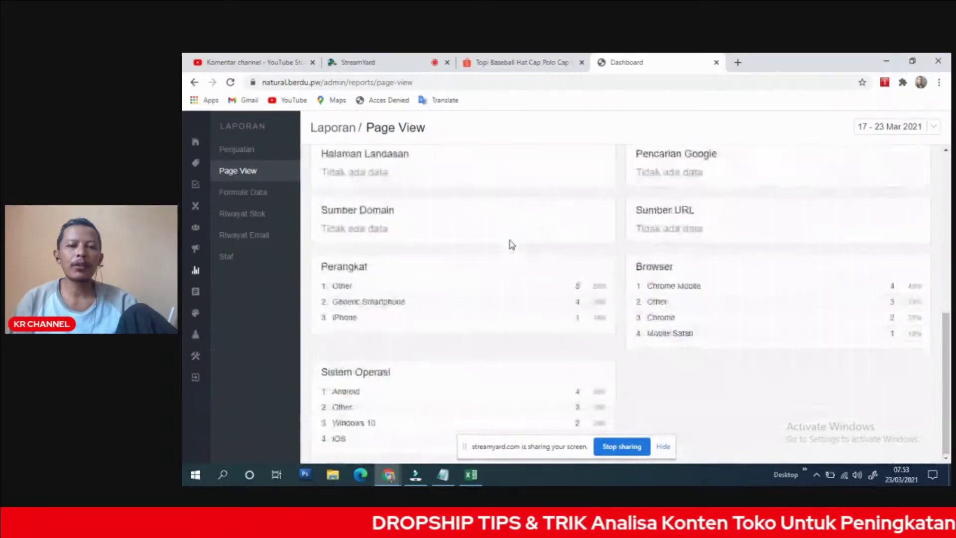
left_click(664, 448)
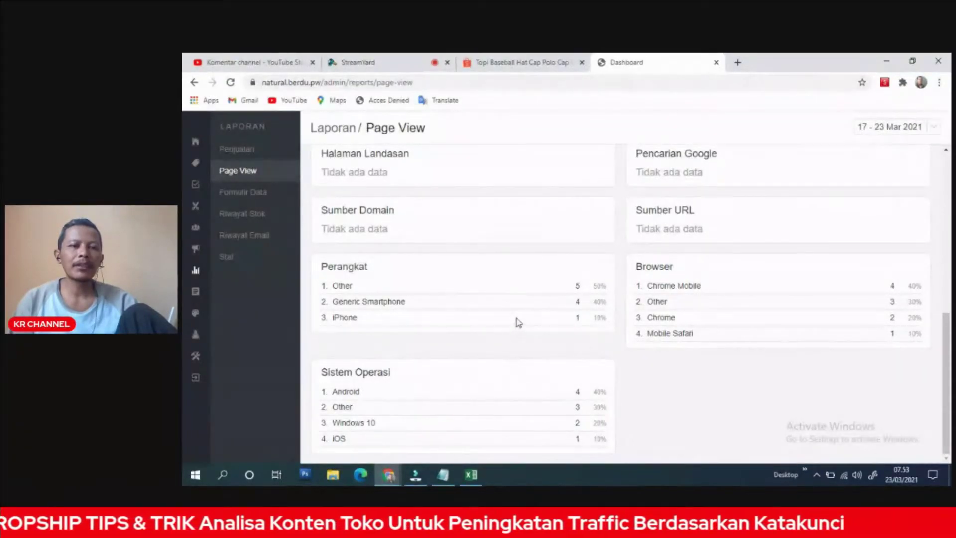
scroll(518, 323, "up", 6)
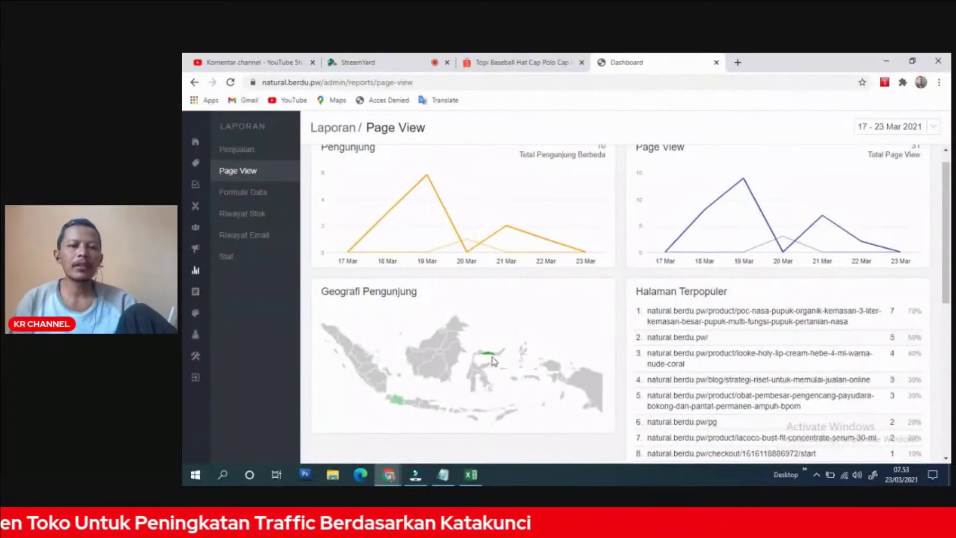
scroll(492, 360, "down", 3)
scroll(495, 359, "down", 2)
scroll(494, 357, "up", 2)
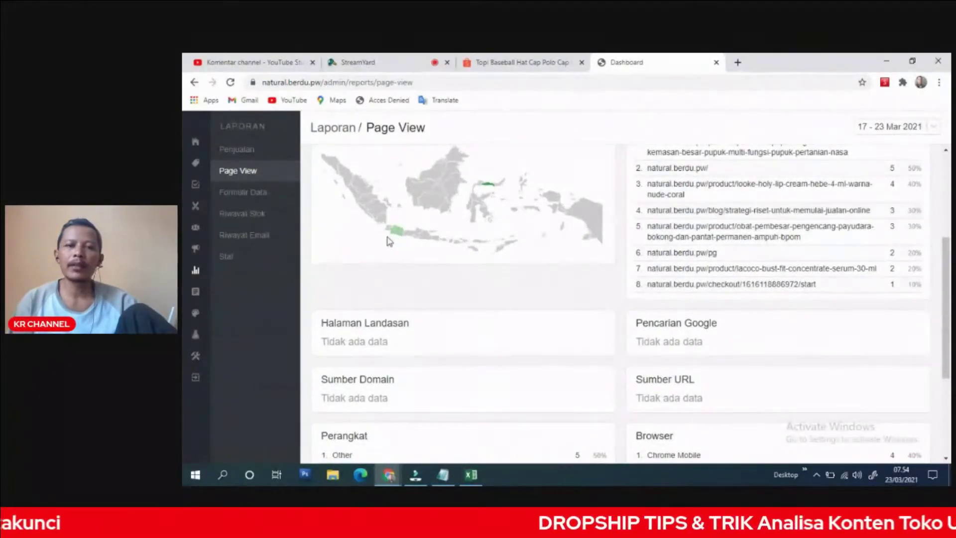
scroll(515, 273, "down", 2)
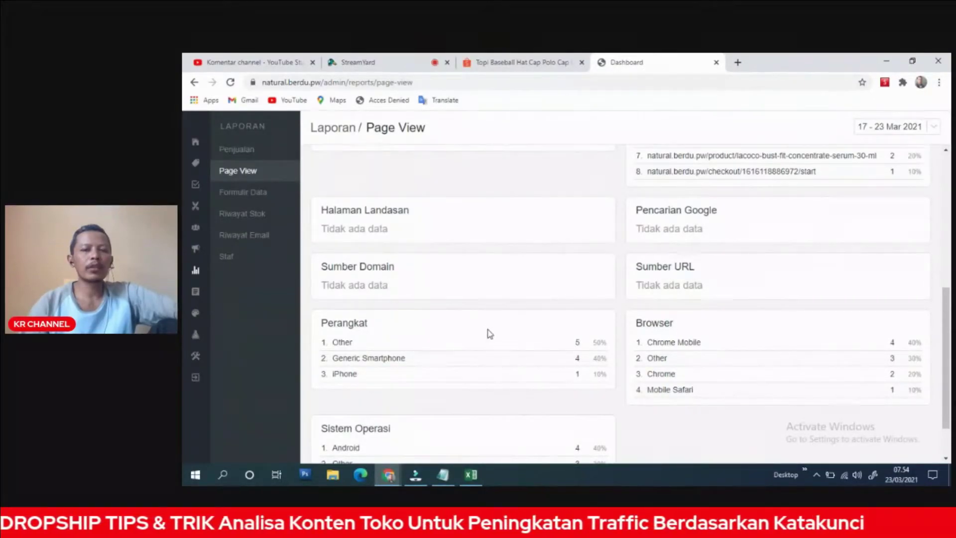
Switch the StreamYard broadcast layout to show only the shared screen, and return to the store dashboard
left_click(388, 64)
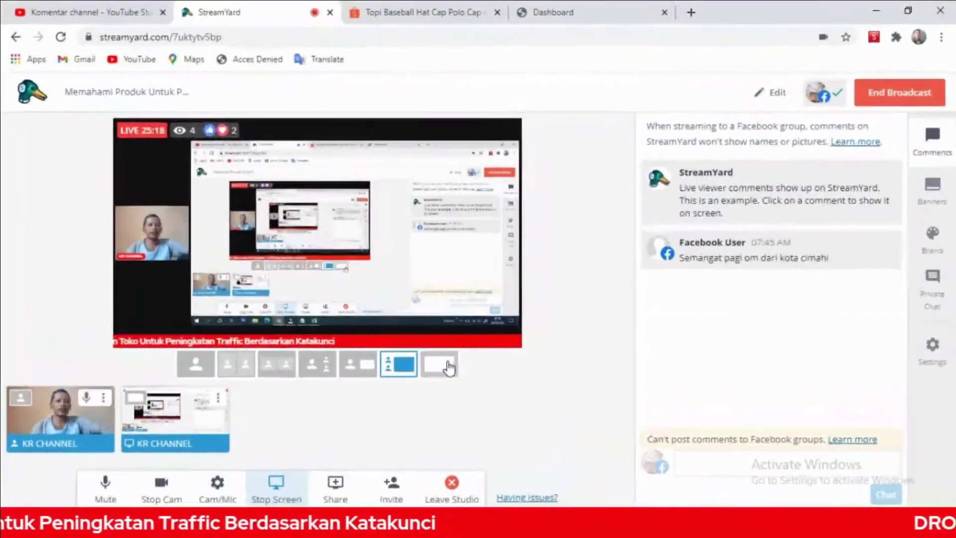
left_click(545, 352)
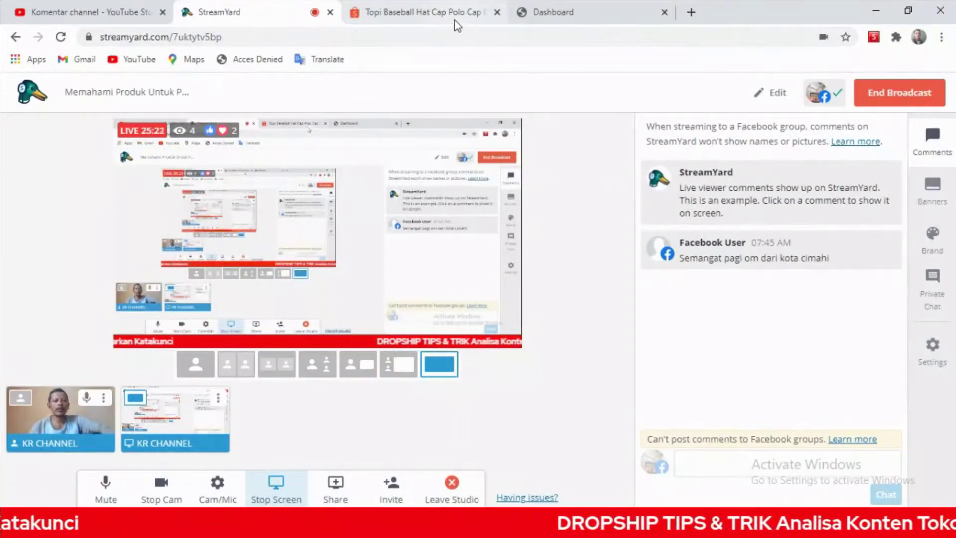
left_click(606, 12)
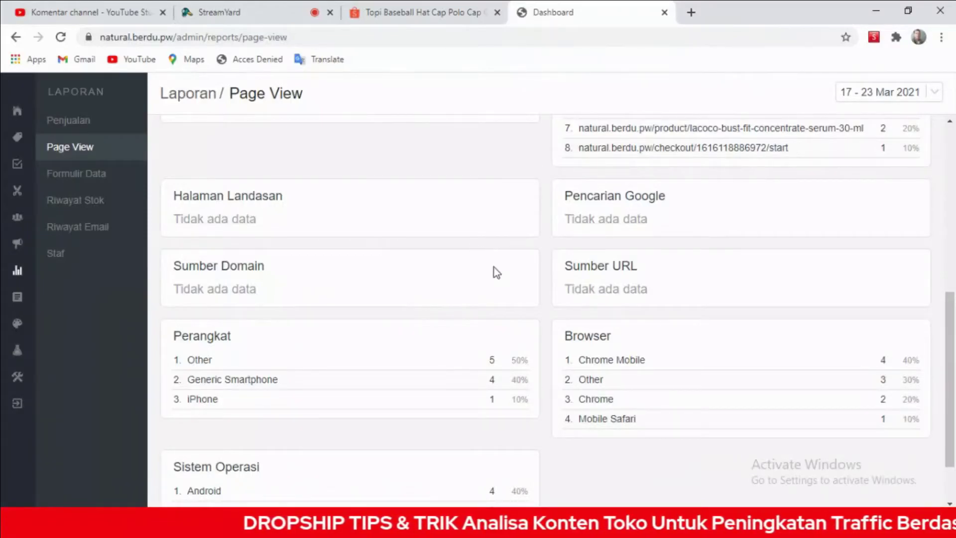
Look through the remaining store reports: operating systems in Page View, Formulir Data, Riwayat Stok, Riwayat Email and Staf
scroll(485, 284, "down", 1)
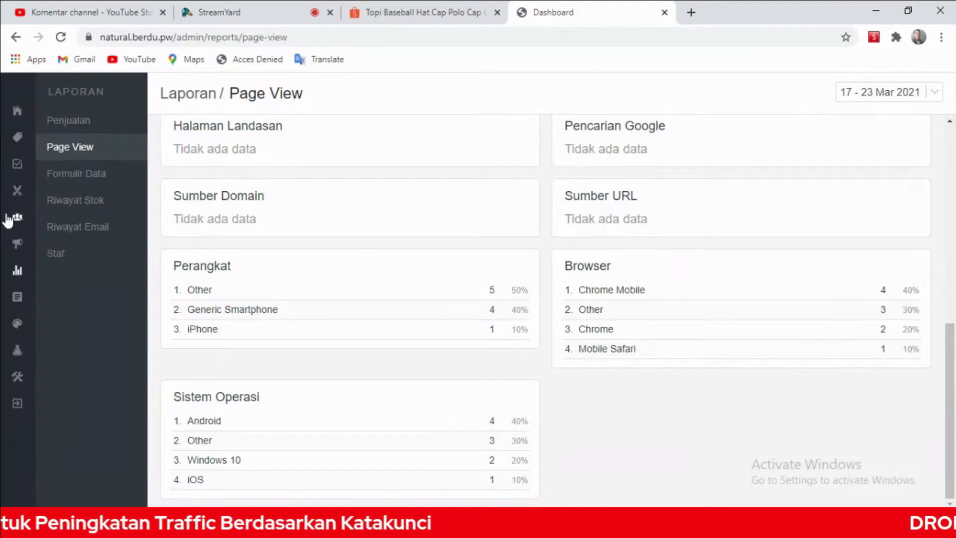
left_click(89, 183)
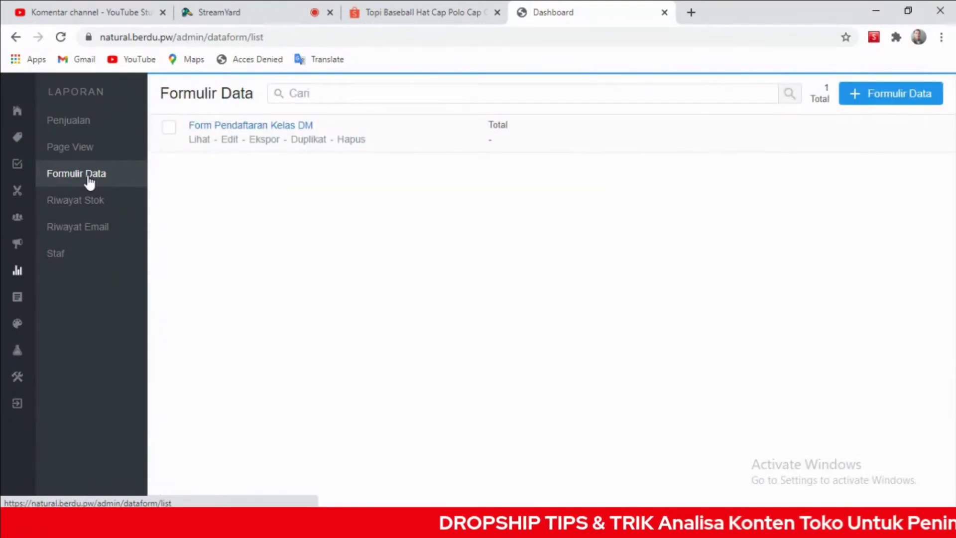
left_click(98, 208)
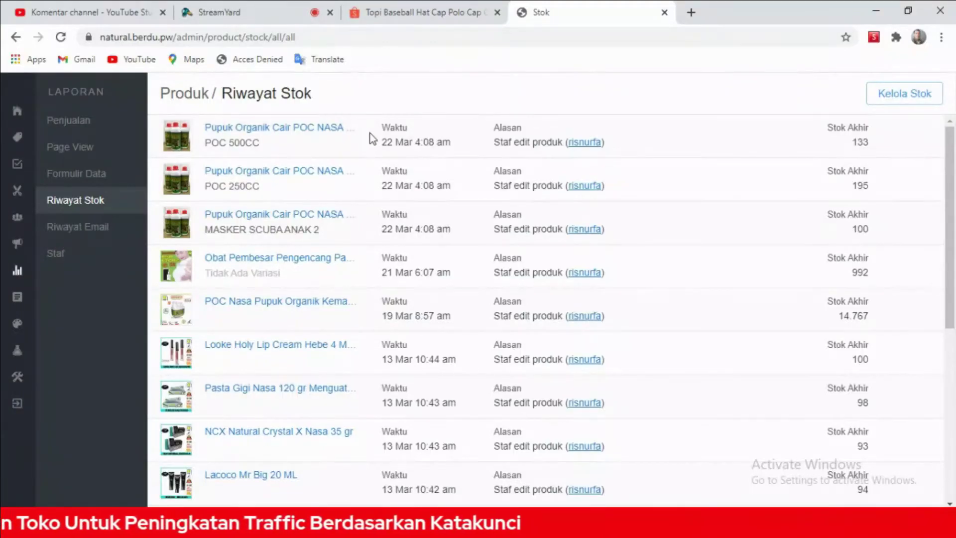
scroll(143, 301, "down", 2)
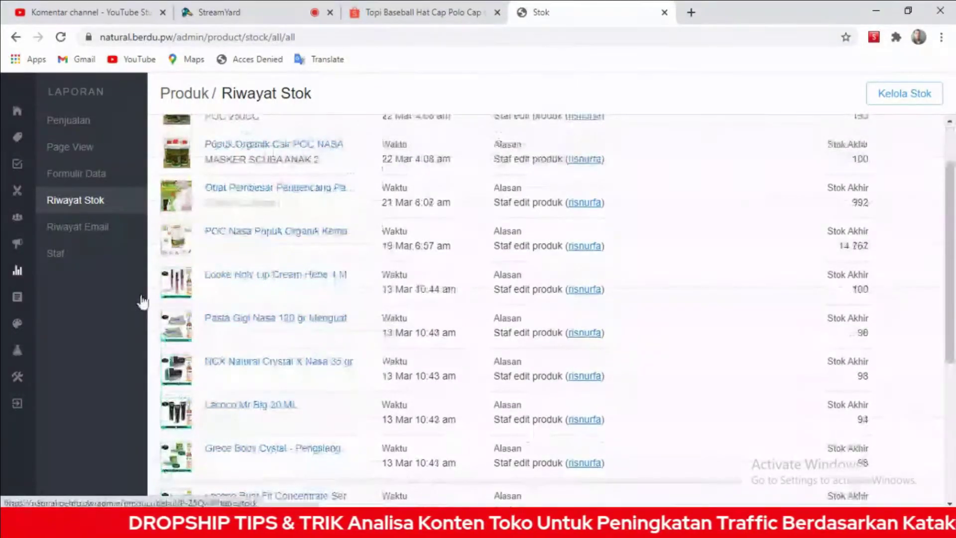
left_click(92, 230)
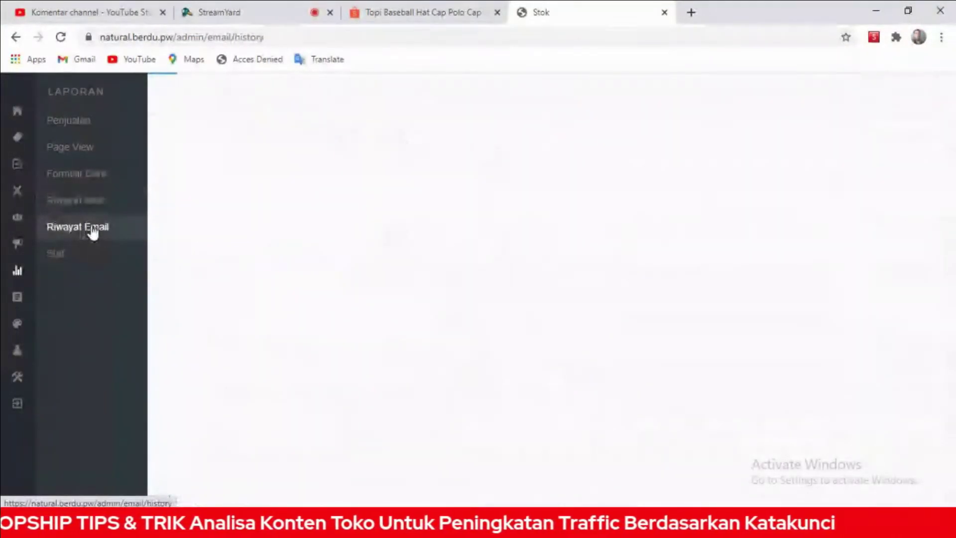
left_click(66, 257)
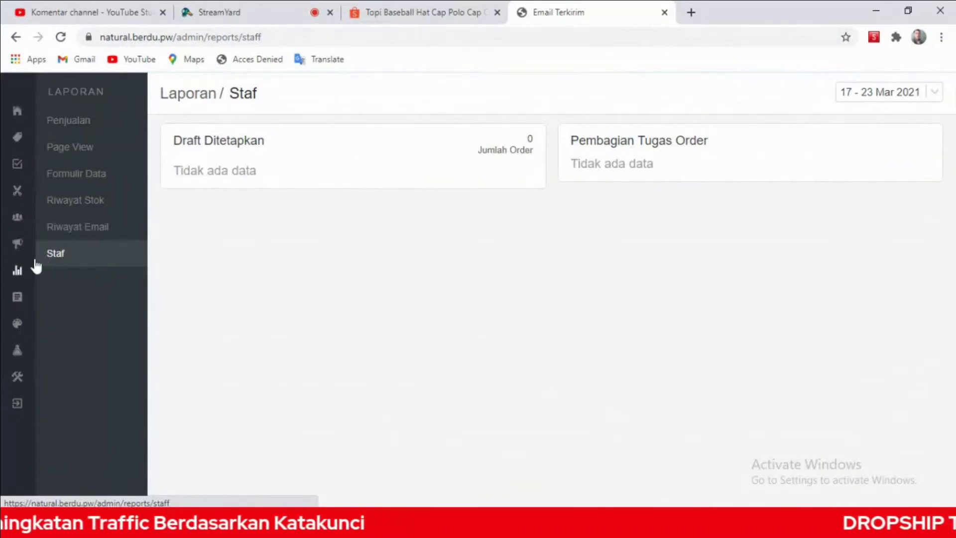
Review the store's full product list and open the Impor page for products
left_click(18, 140)
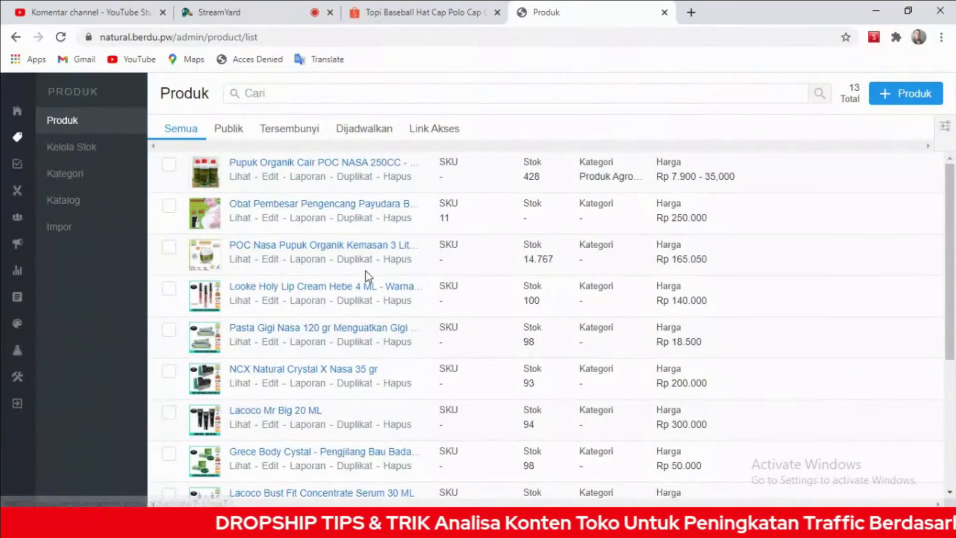
scroll(366, 282, "down", 5)
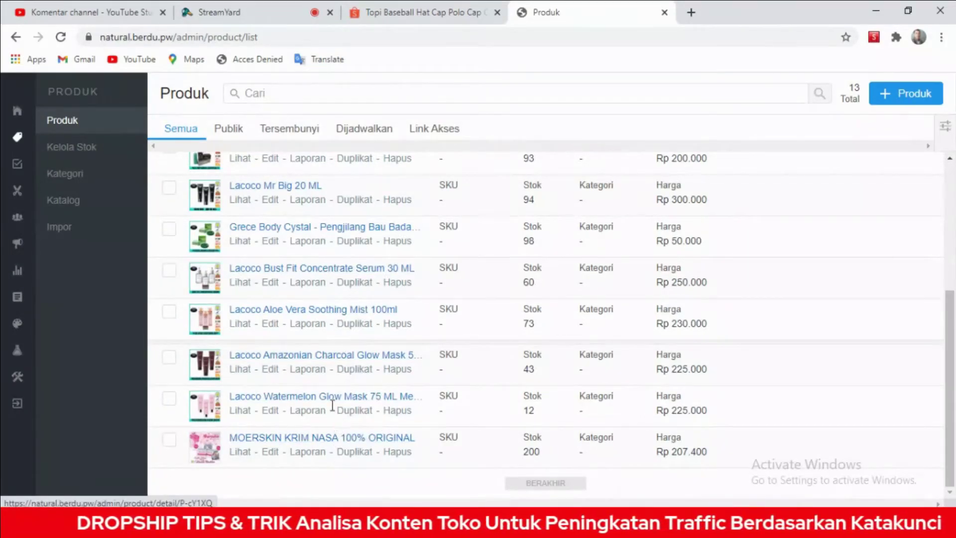
scroll(362, 377, "up", 5)
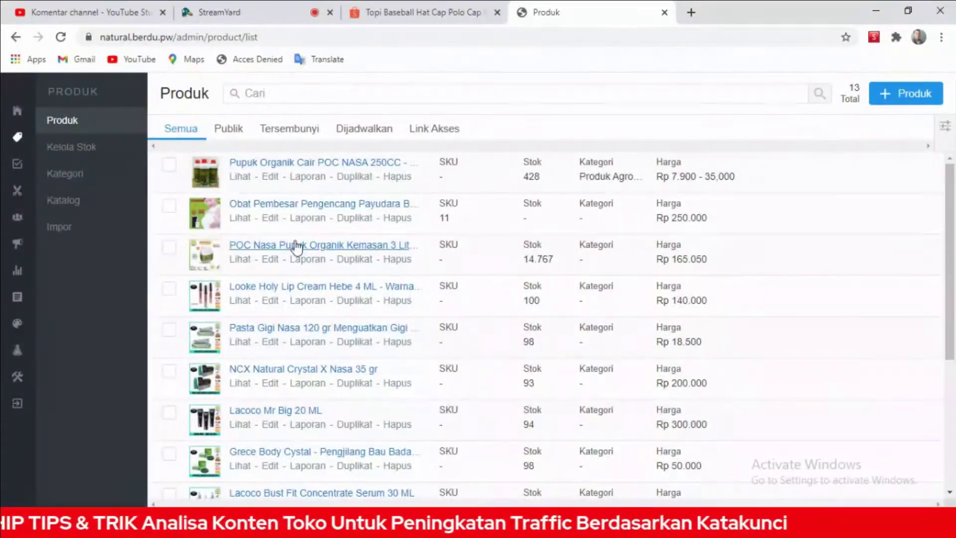
left_click(67, 230)
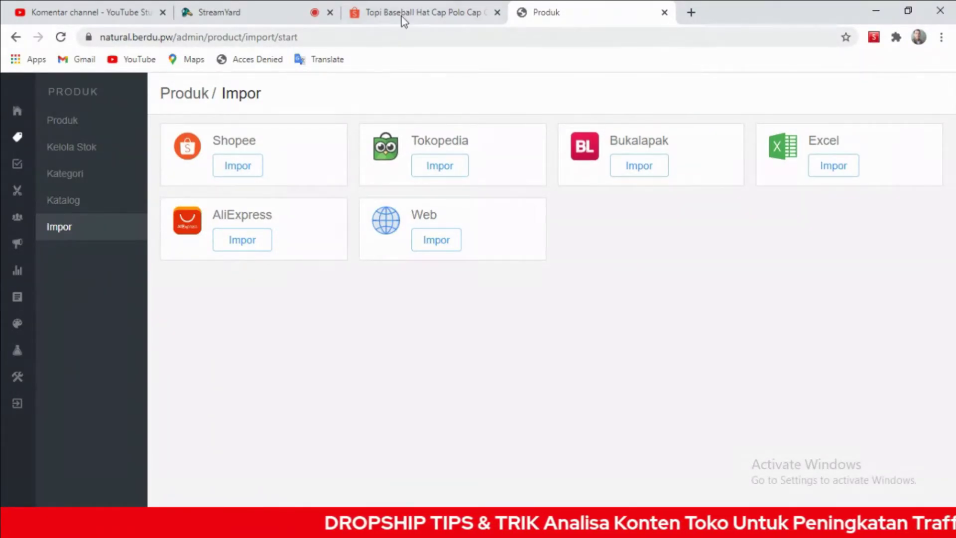
Search Shopee for shops matching "lacoco" and open the Lacoco En Nature Store
left_click(442, 12)
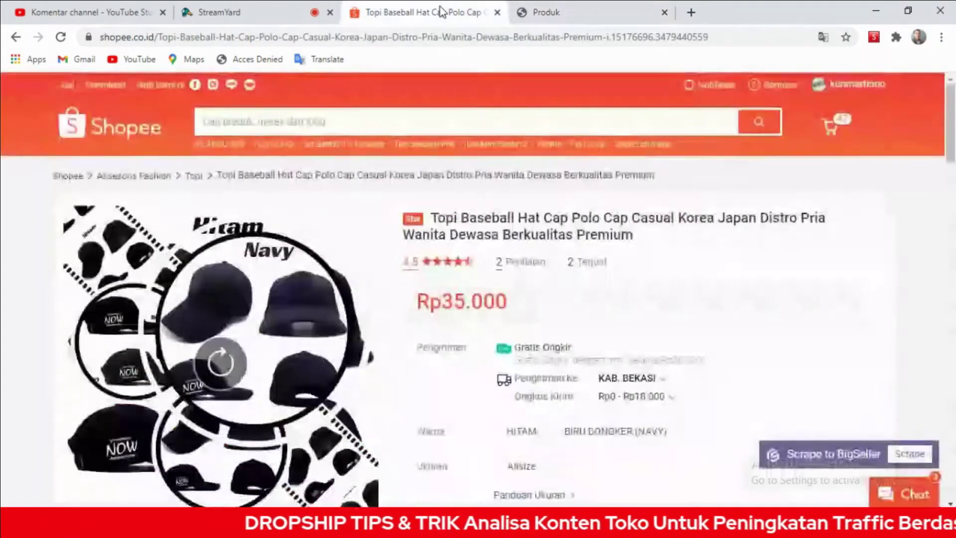
left_click(569, 124)
type("lac")
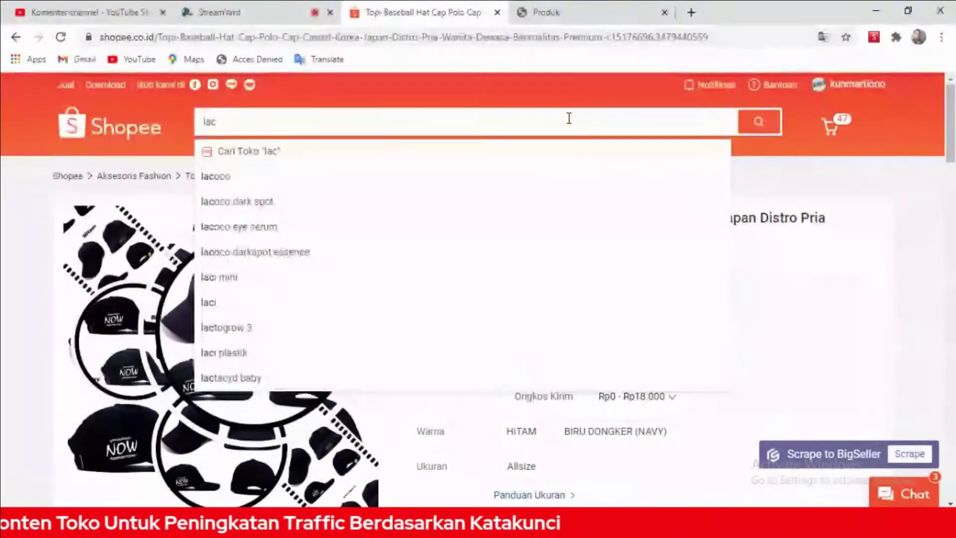
type("oco")
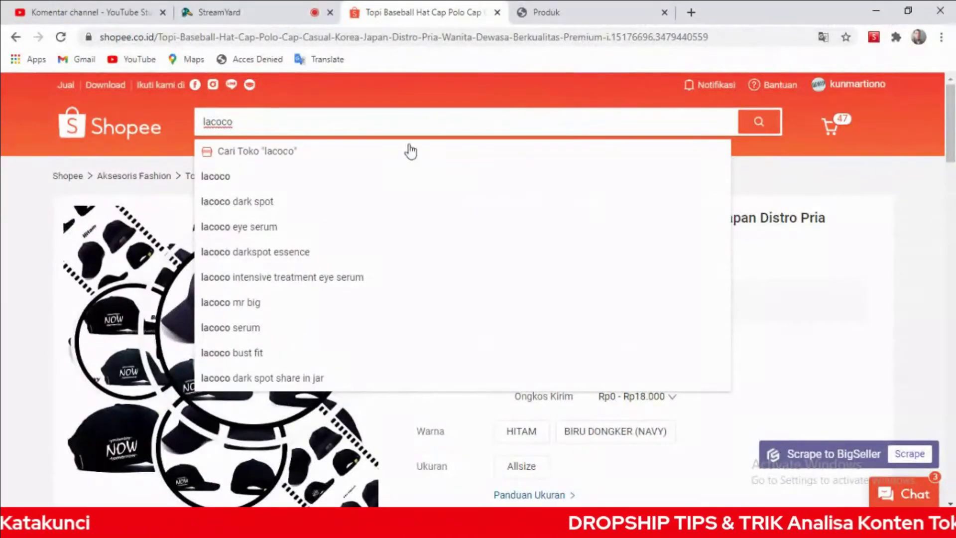
left_click(283, 156)
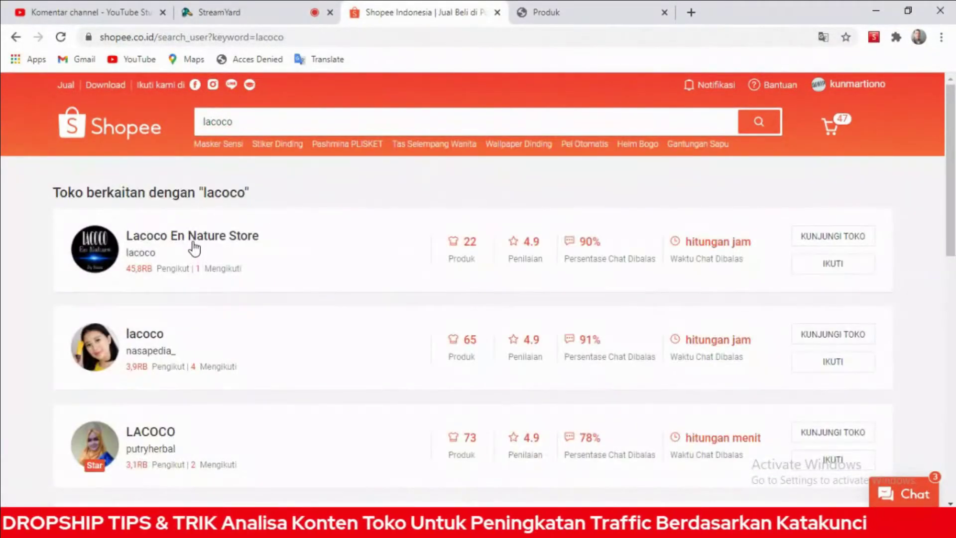
left_click(221, 240)
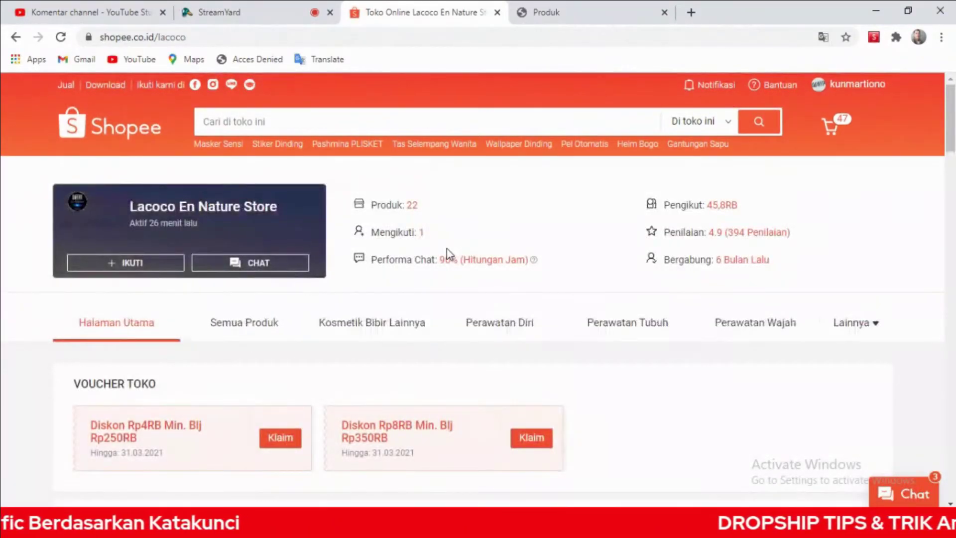
Copy the link address of the Lacoco Mr Big 20 ML product from the shop's Produk Terlaris section
scroll(684, 341, "down", 10)
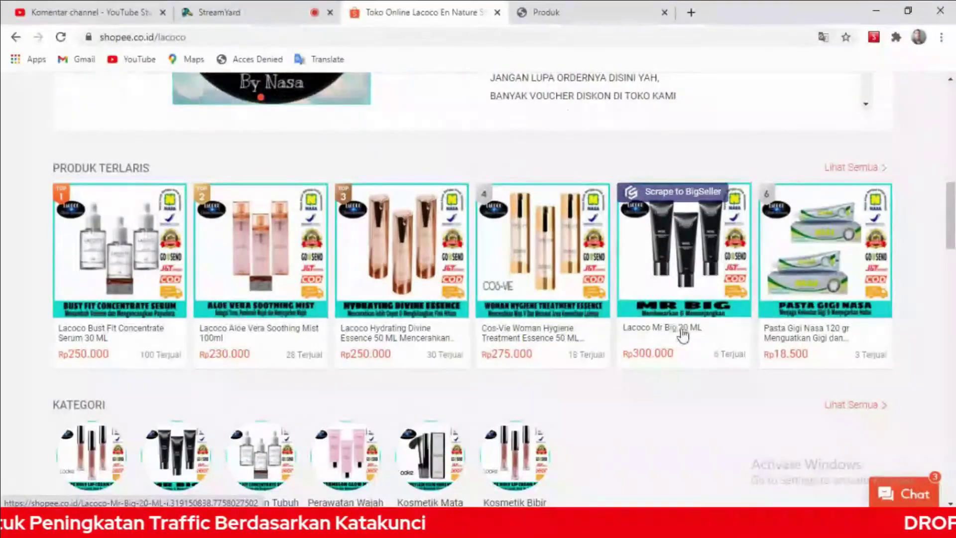
scroll(702, 324, "down", 3)
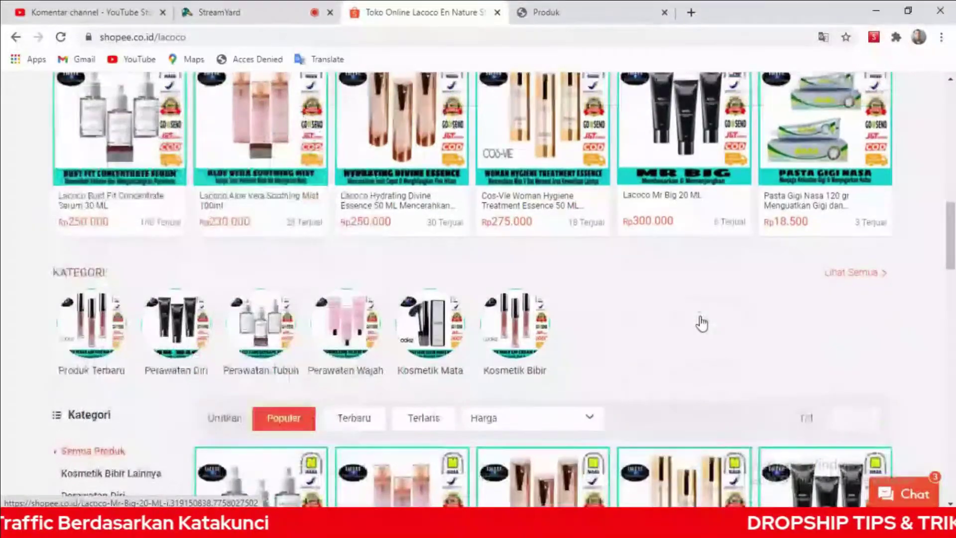
right_click(668, 193)
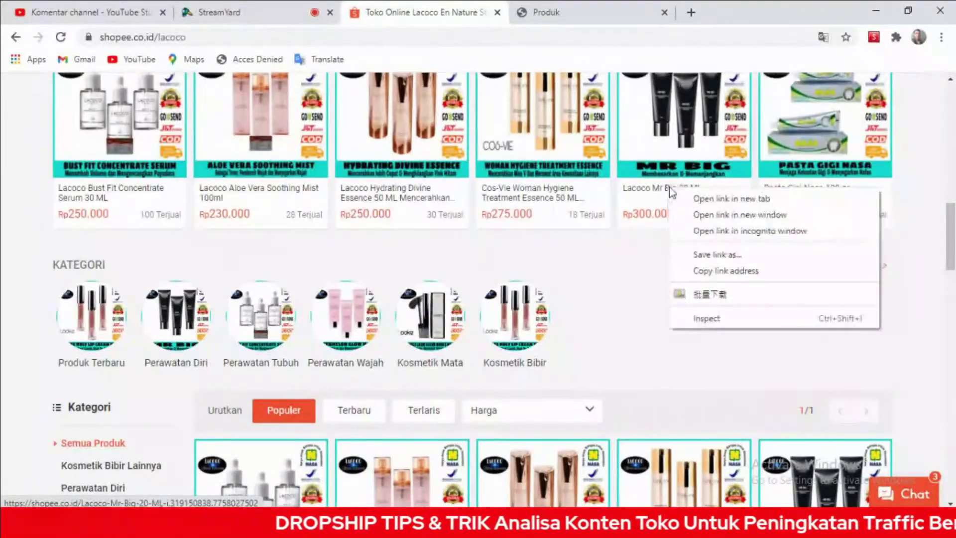
left_click(727, 272)
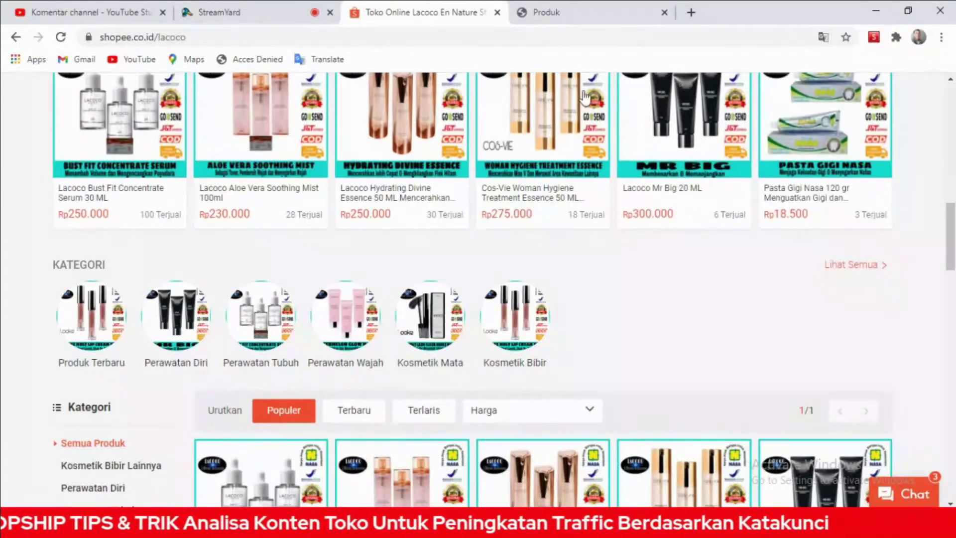
Switch back to the Berdu admin and fetch the product from Shopee for import using the copied product link
left_click(590, 16)
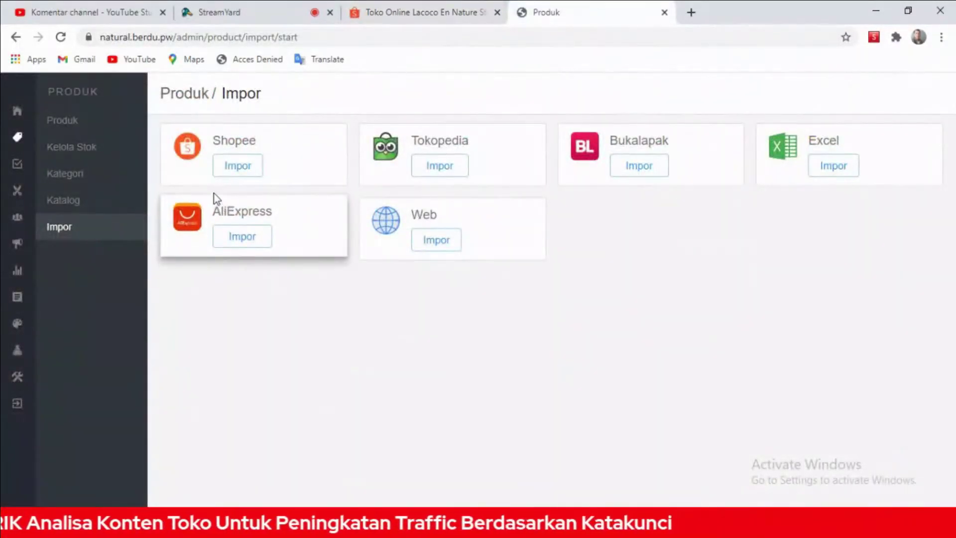
left_click(238, 164)
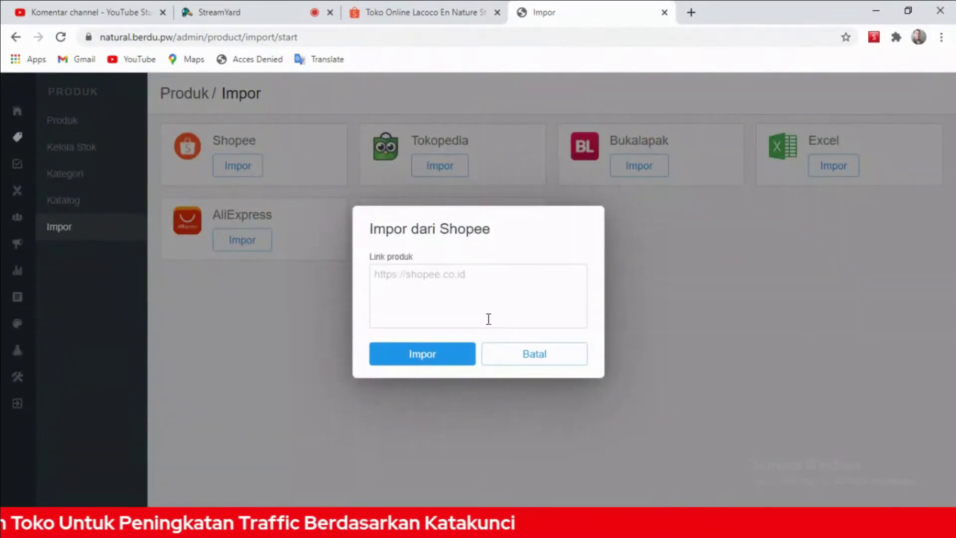
right_click(475, 296)
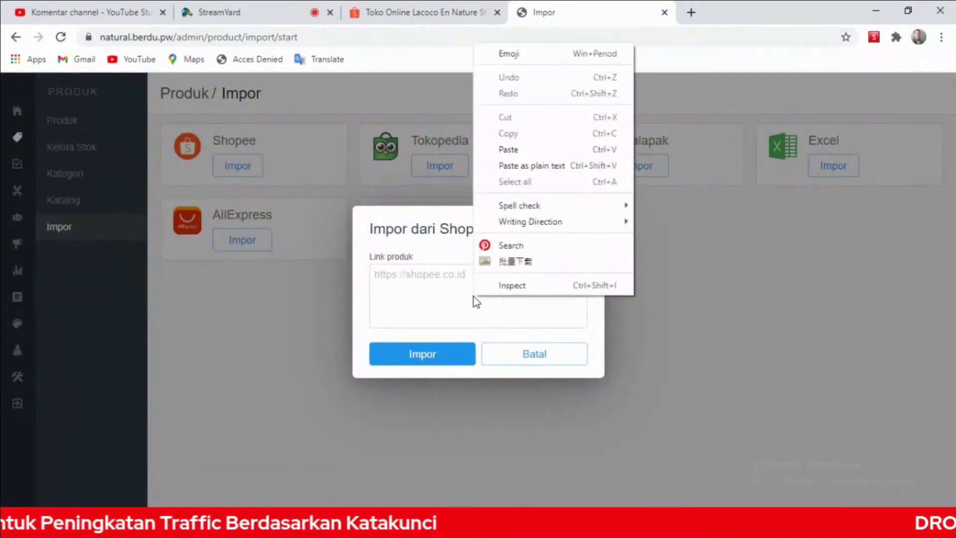
left_click(528, 149)
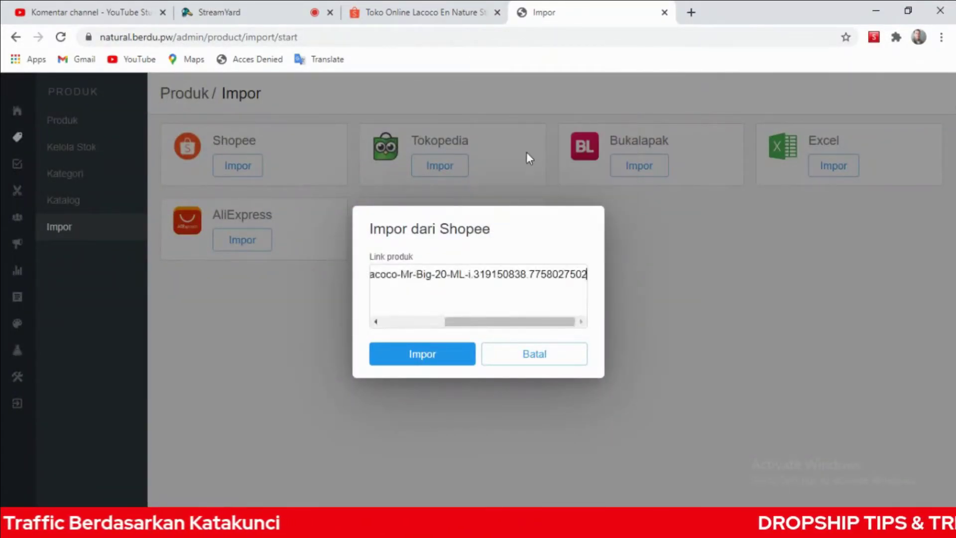
left_click(430, 355)
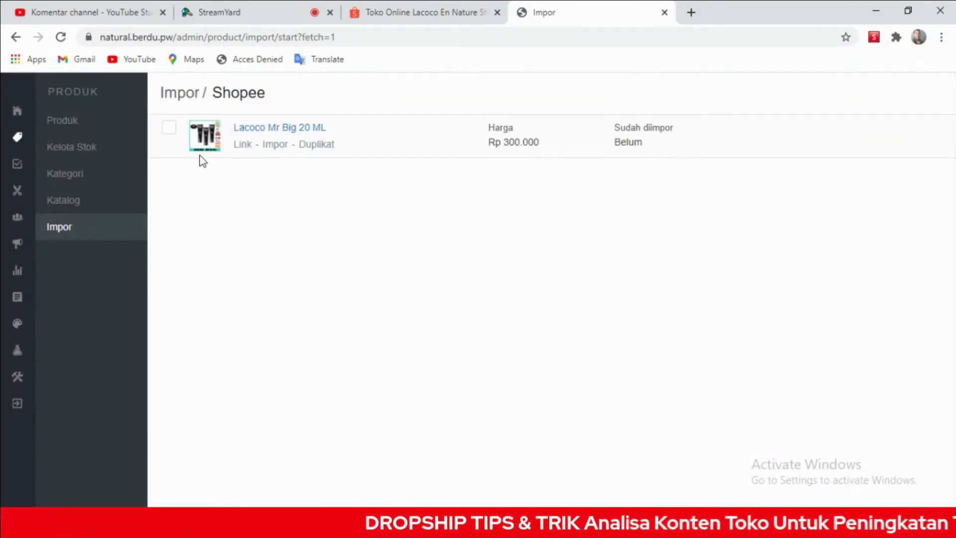
Import the fetched Lacoco Mr Big 20 ML product into the store and dismiss the import notice
left_click(170, 130)
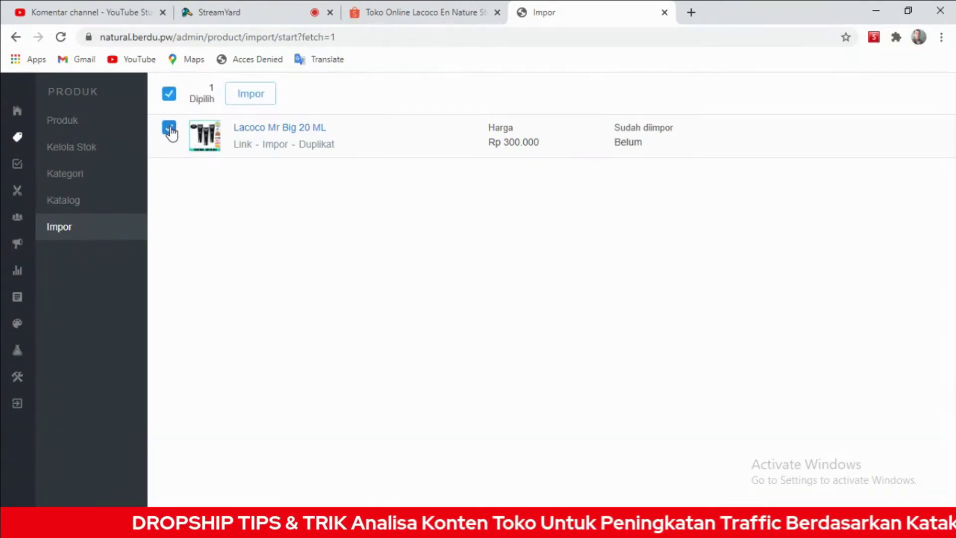
left_click(259, 98)
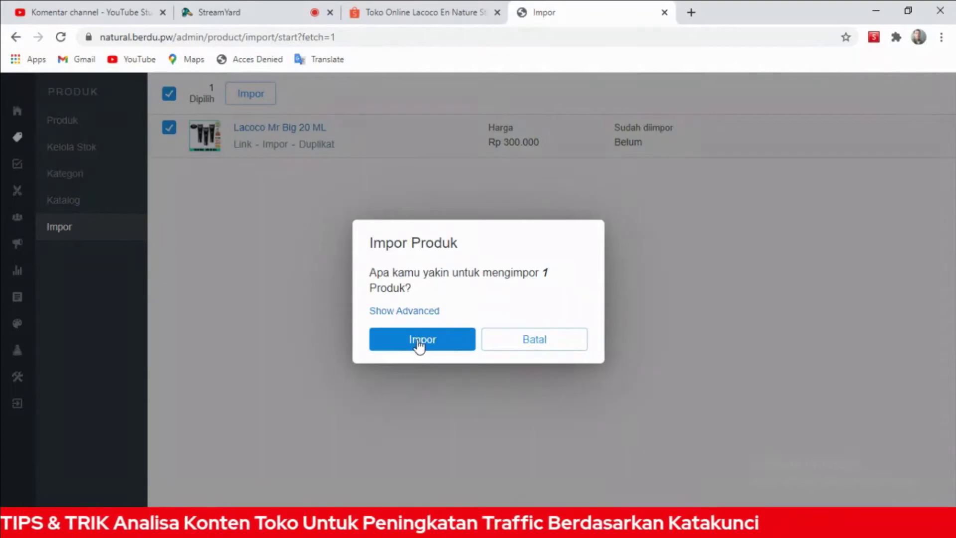
left_click(419, 343)
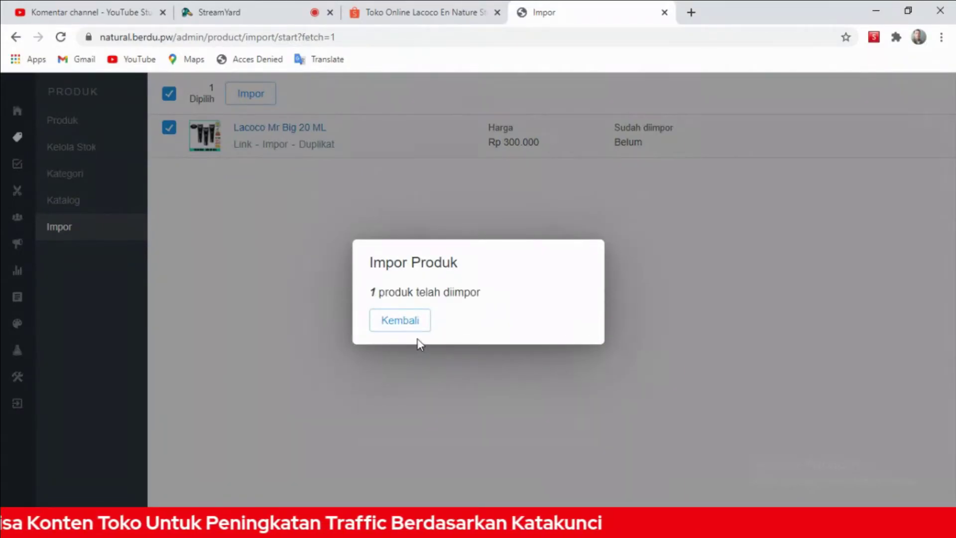
left_click(406, 324)
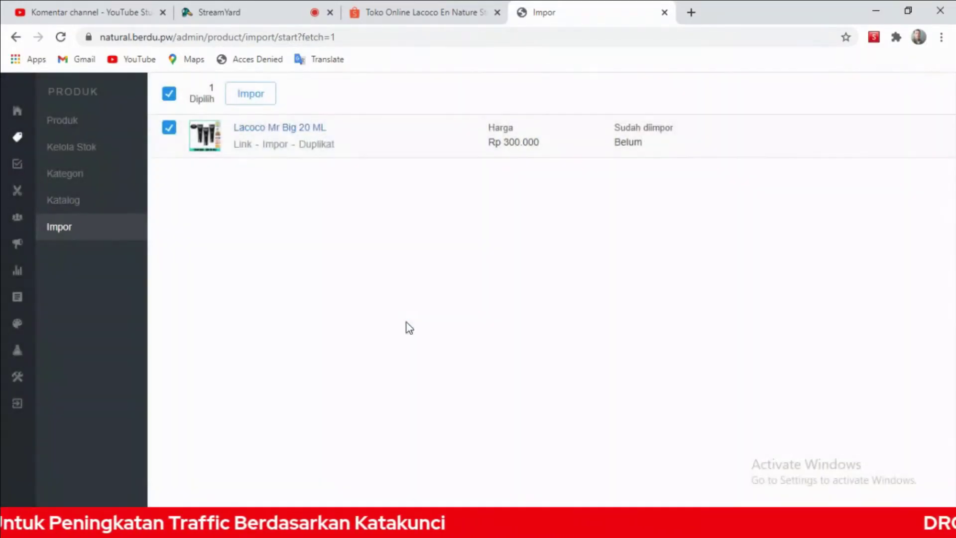
View the first-listed Lacoco Mr Big 20 ML product's storefront page and examine its last gallery image, specifications and description
left_click(79, 131)
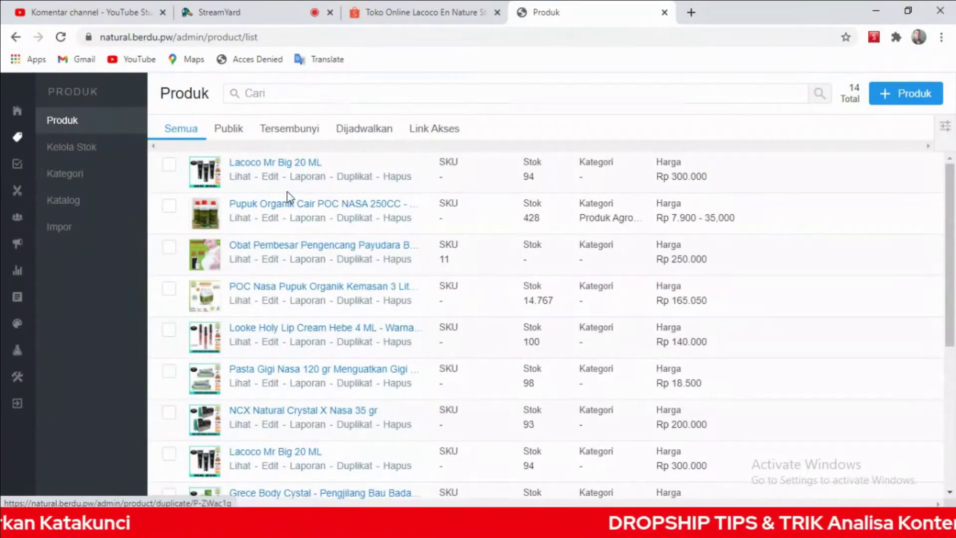
left_click(241, 177)
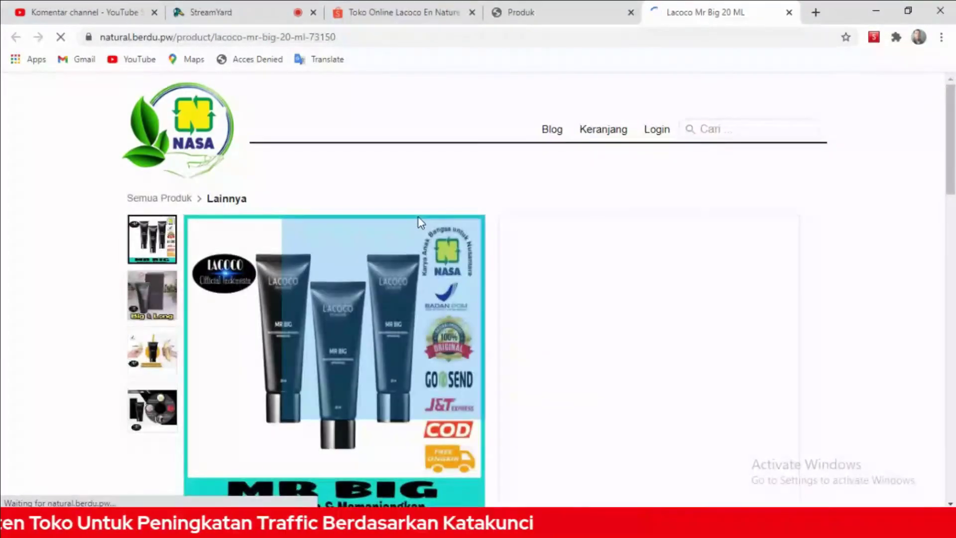
scroll(418, 220, "down", 4)
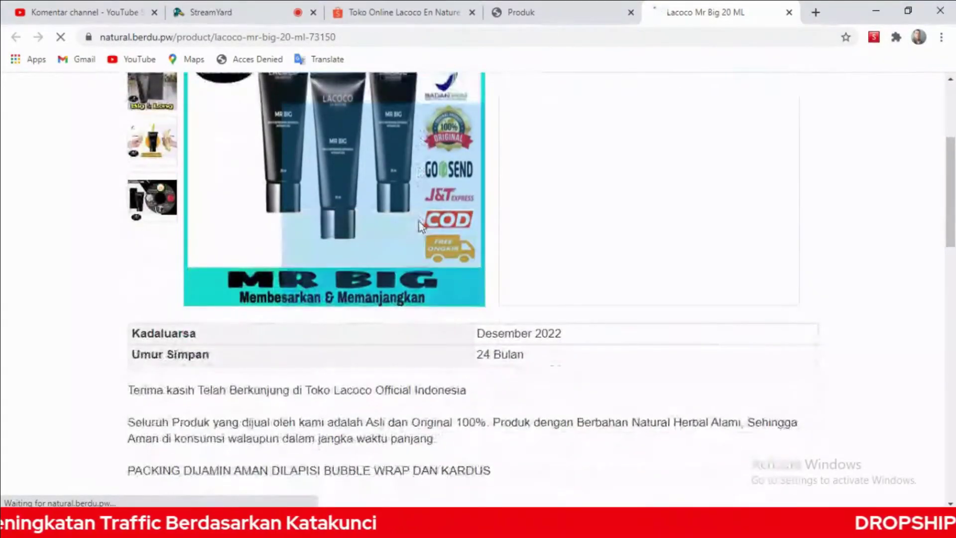
left_click(152, 212)
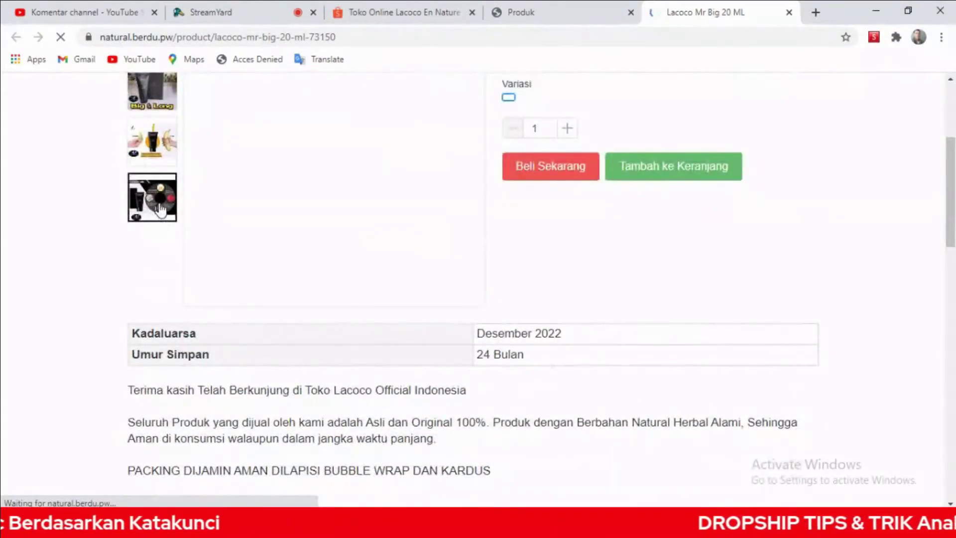
scroll(228, 234, "down", 1)
scroll(229, 234, "down", 5)
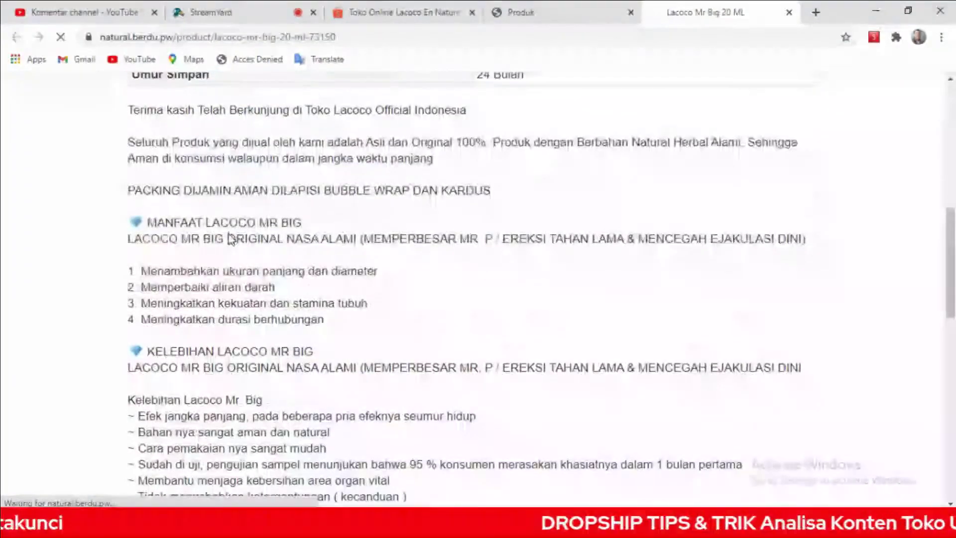
scroll(230, 234, "down", 7)
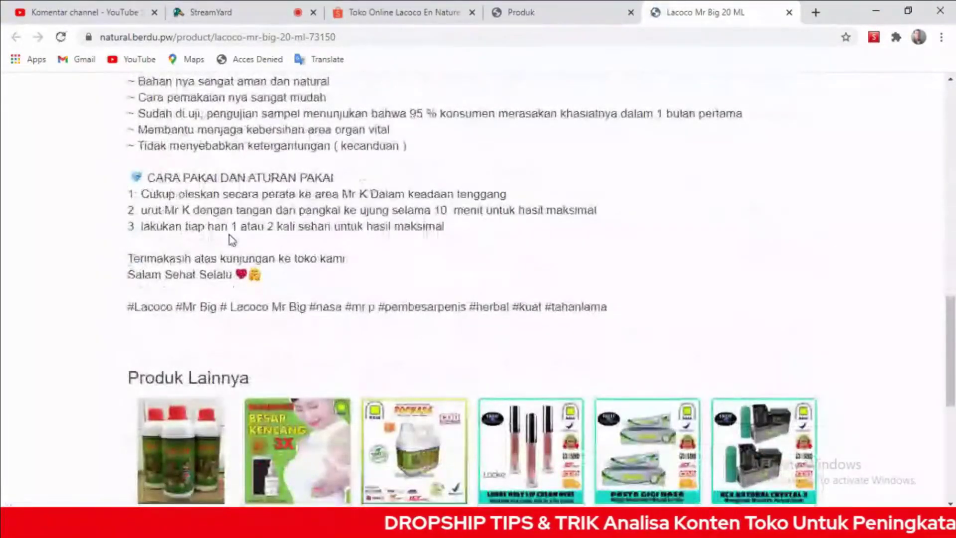
scroll(232, 237, "up", 7)
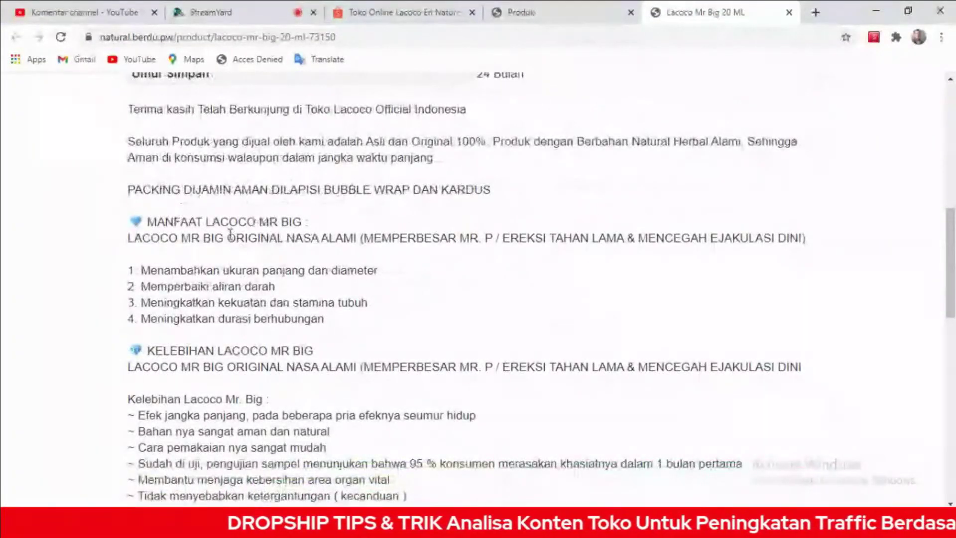
scroll(232, 234, "up", 8)
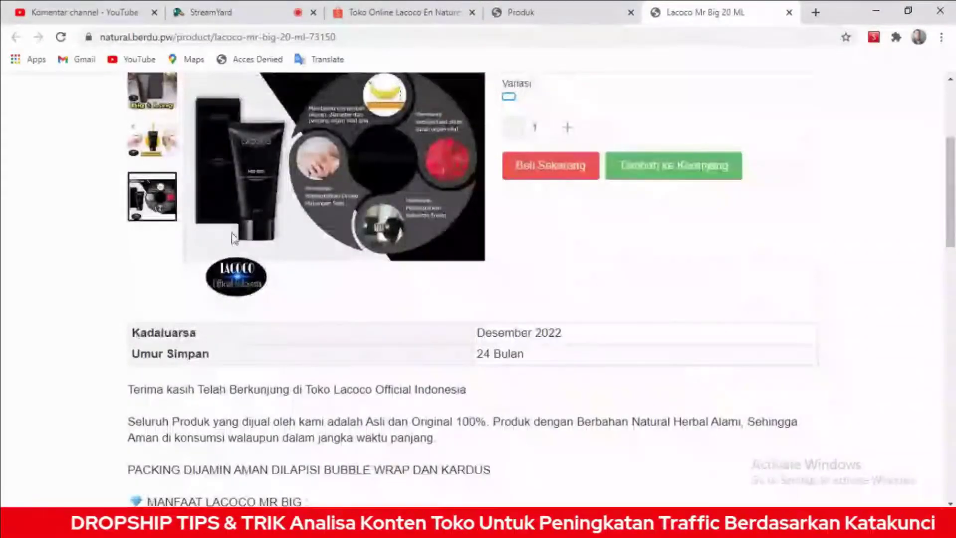
scroll(233, 237, "up", 2)
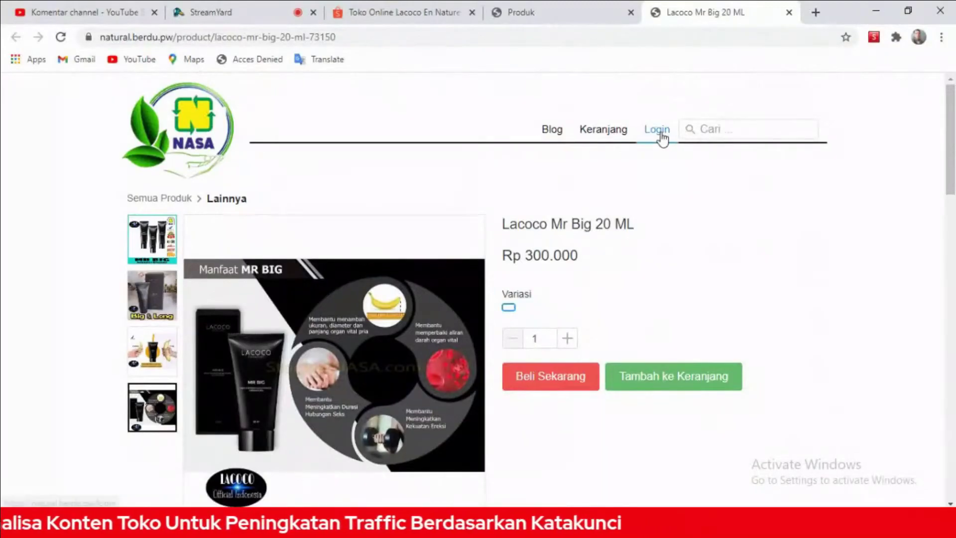
Open the first-listed Lacoco Mr Big 20 ML product for editing and read through its name, images and description
left_click(574, 12)
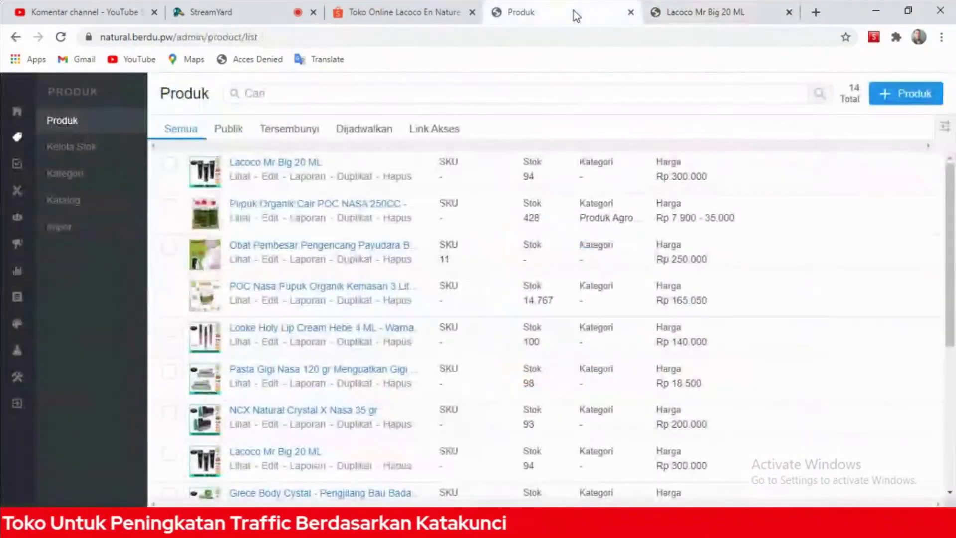
left_click(273, 177)
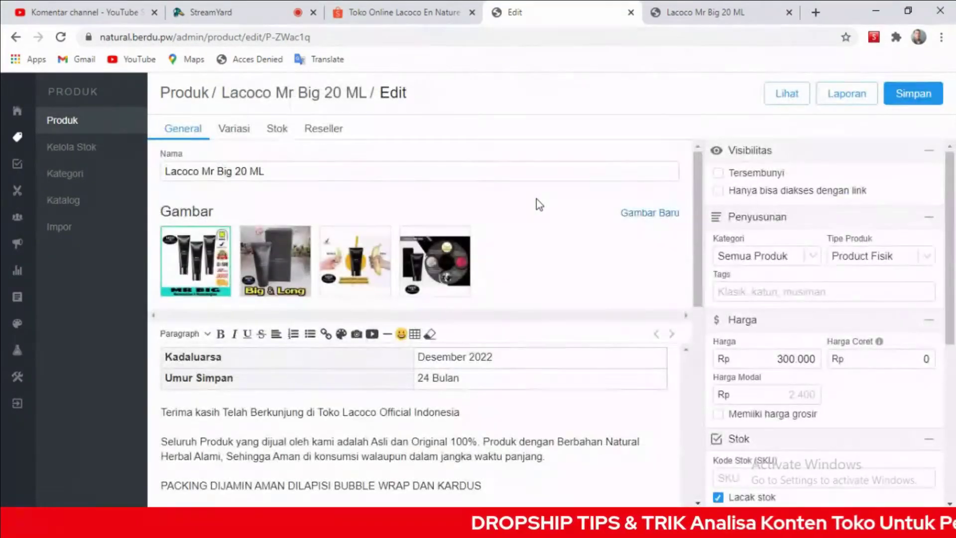
left_click(273, 172)
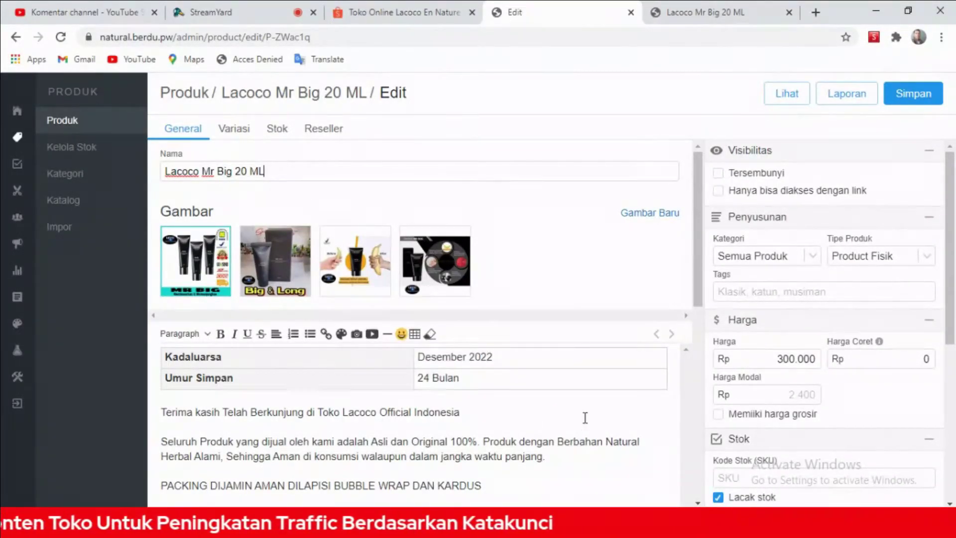
scroll(582, 441, "down", 3)
scroll(582, 440, "down", 3)
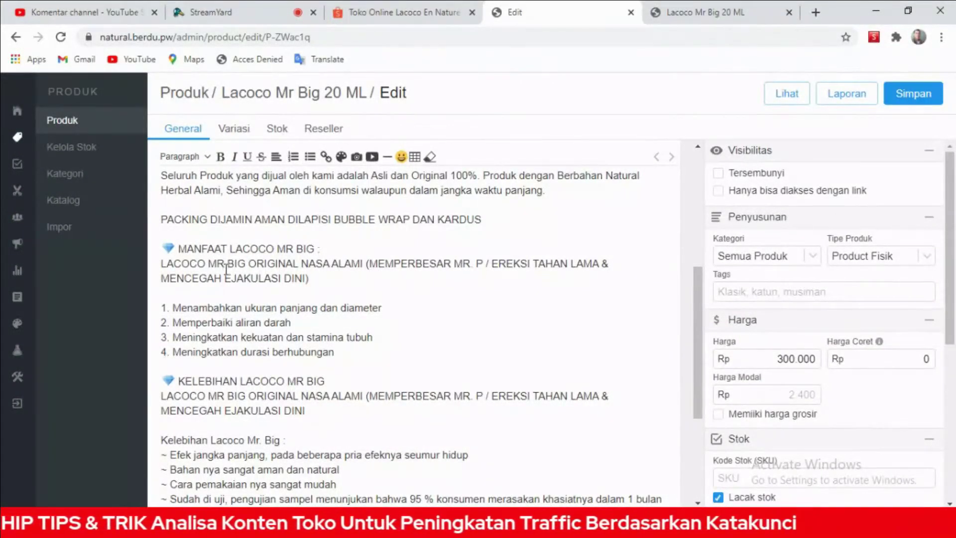
scroll(228, 270, "up", 3)
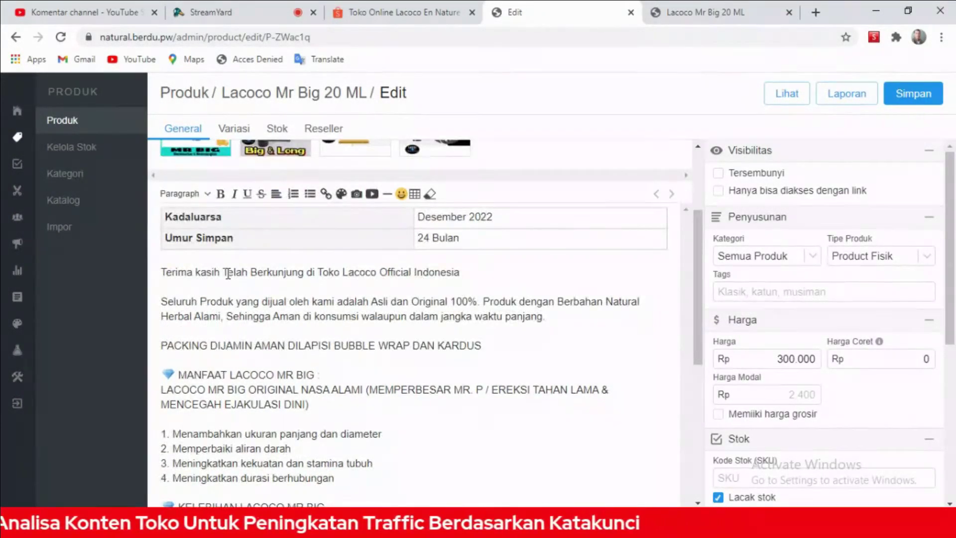
scroll(224, 278, "down", 3)
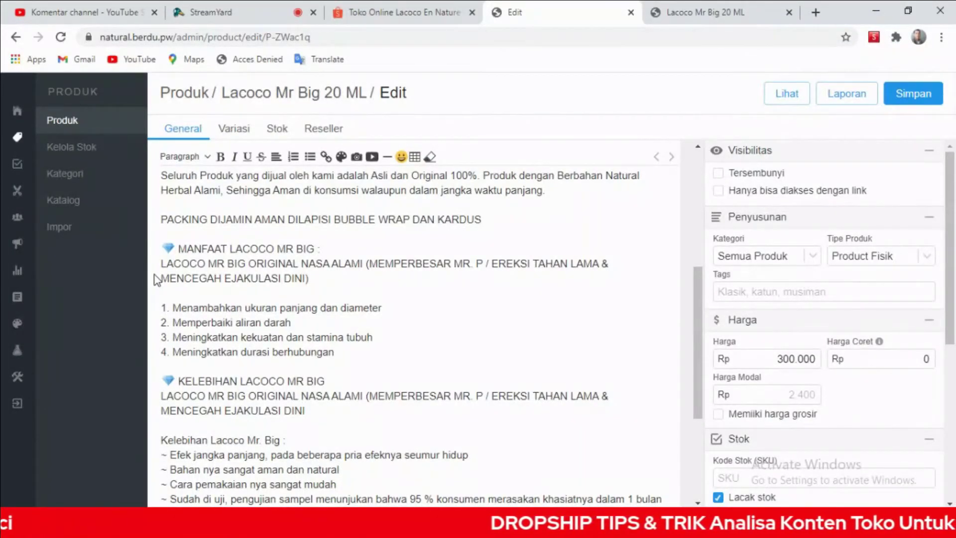
scroll(491, 477, "down", 4)
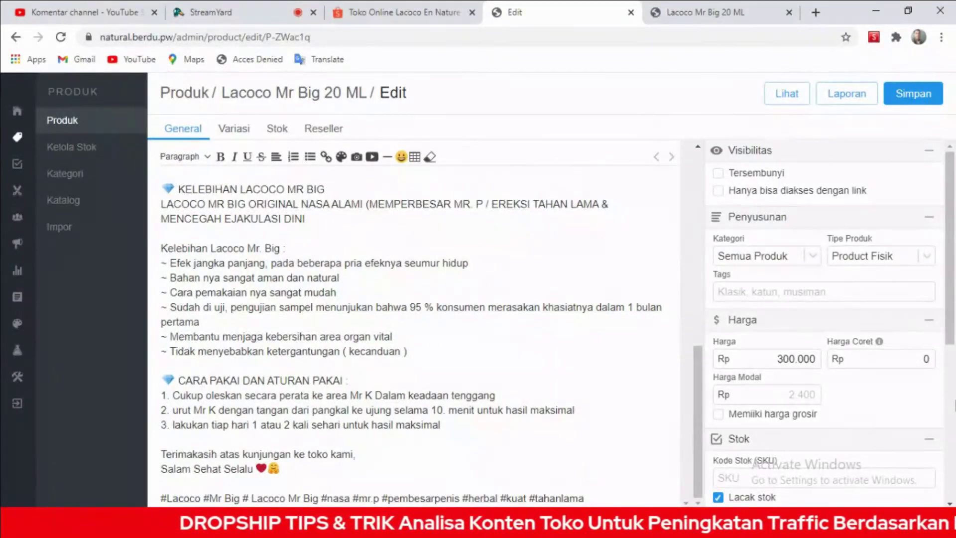
Examine the product's stock, shipping and SEO settings, including the slug, page title and meta description
scroll(948, 411, "down", 5)
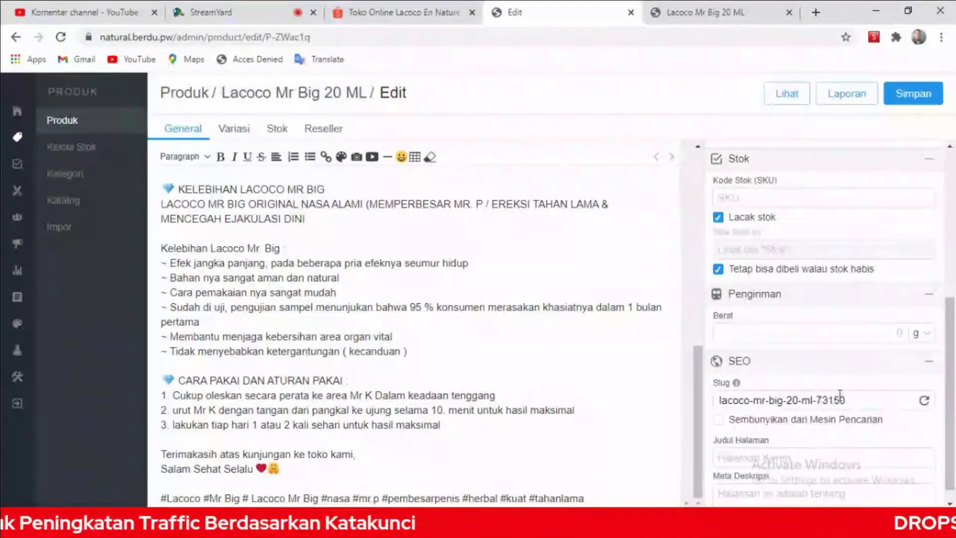
scroll(845, 425, "down", 1)
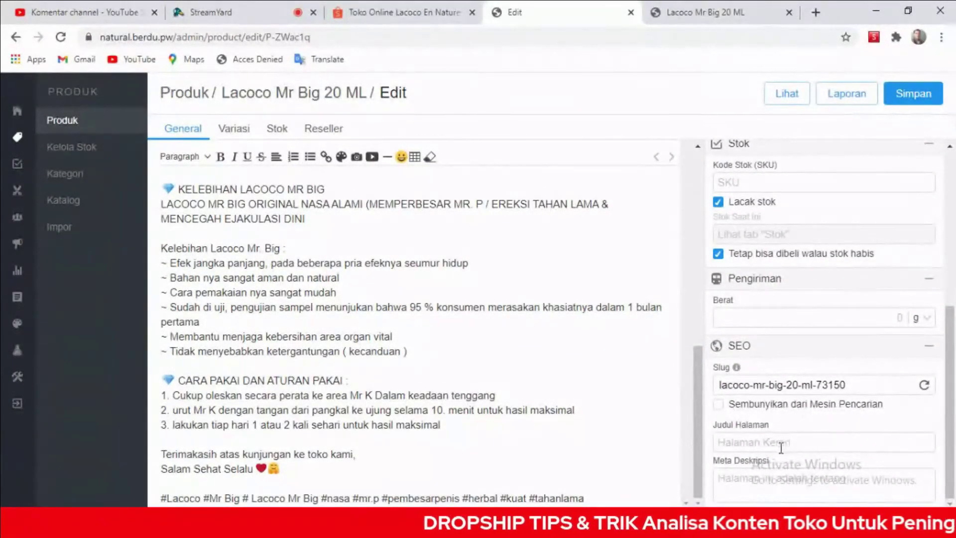
scroll(781, 451, "up", 6)
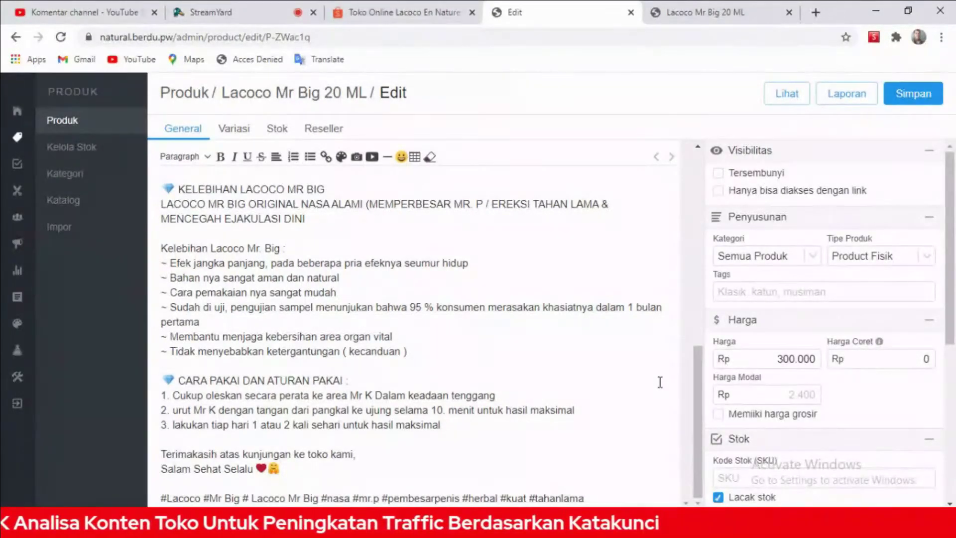
scroll(660, 382, "up", 10)
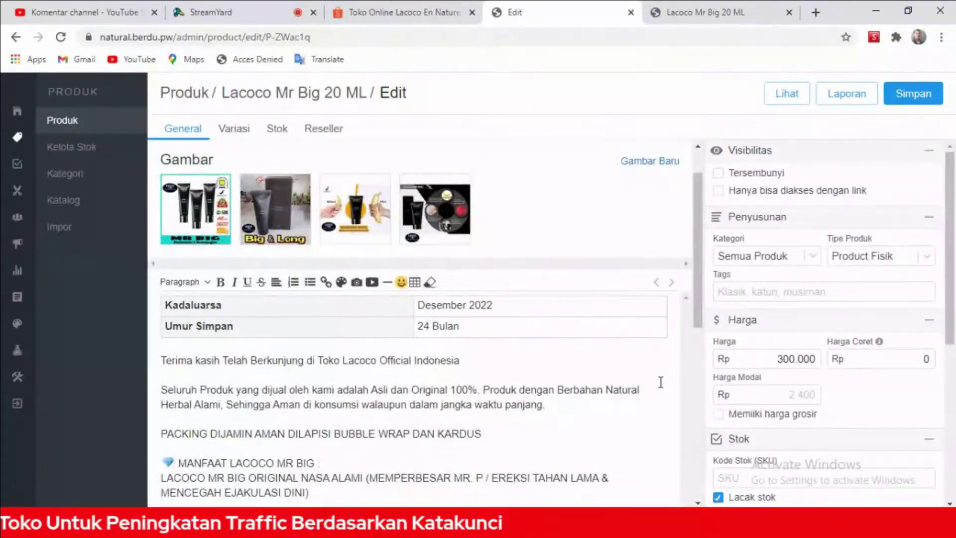
scroll(660, 382, "up", 2)
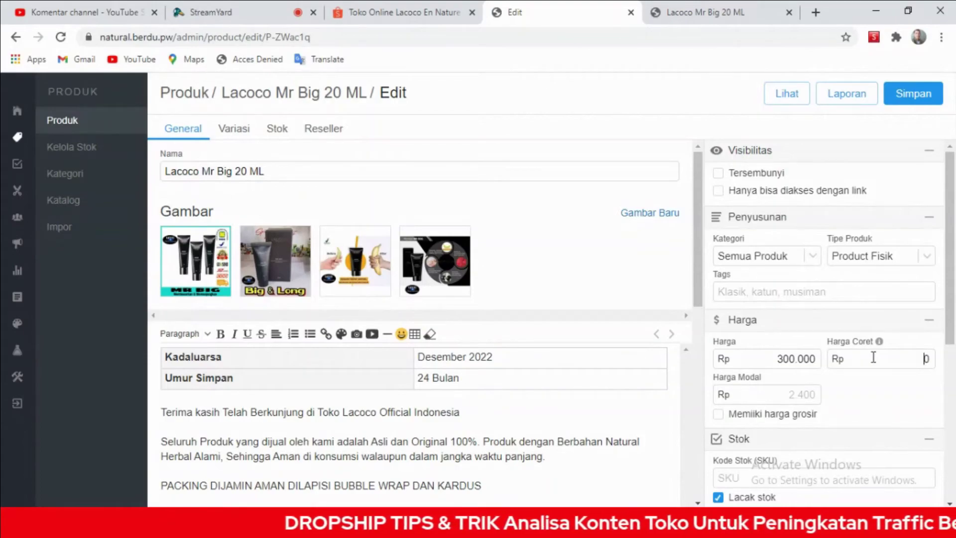
Set the product's Harga Coret to Rp 399.000 and its Harga Modal to Rp 200.000
type("3")
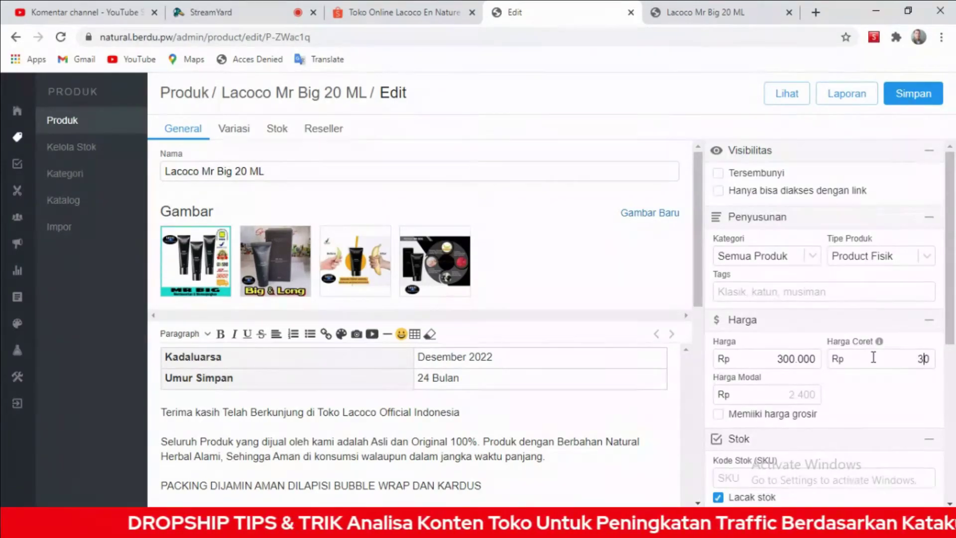
type("99.")
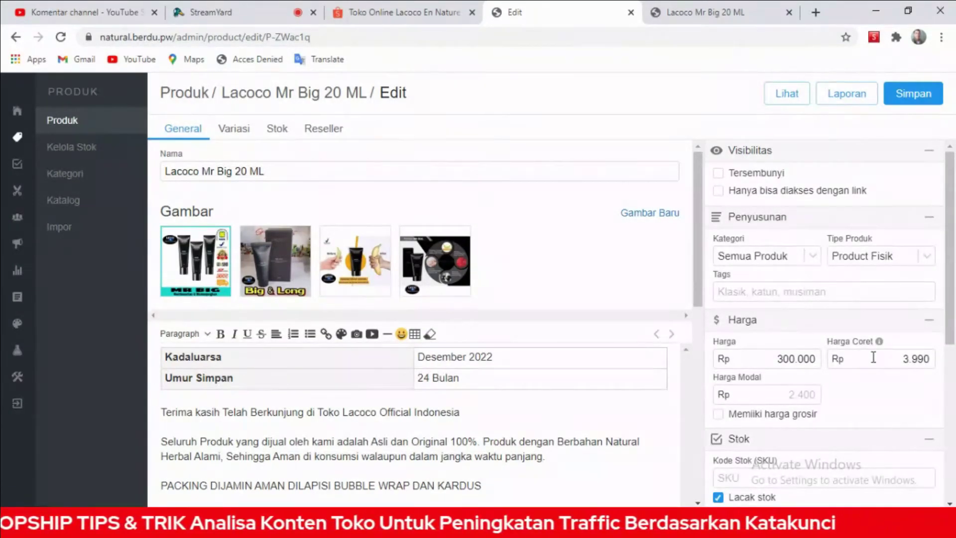
type("000")
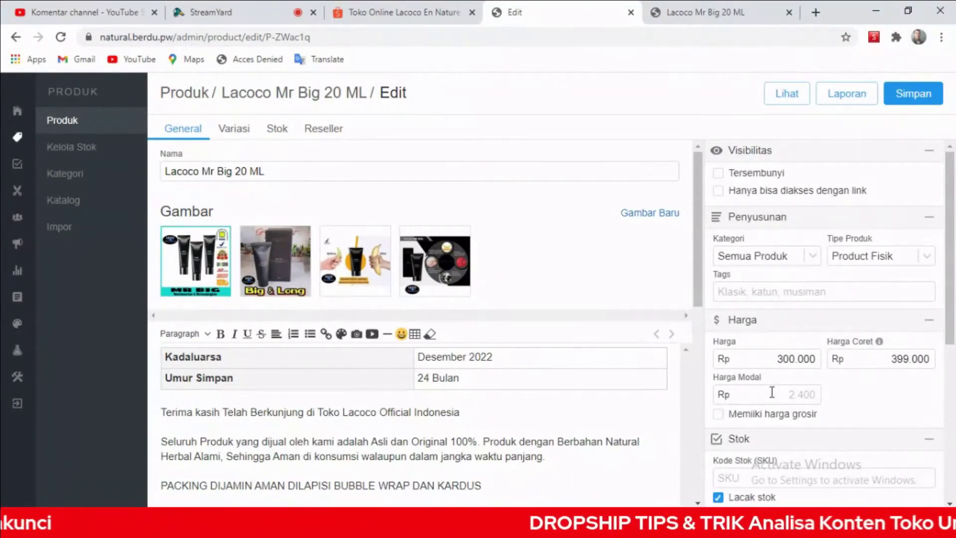
type("2")
type("00.0")
type("0")
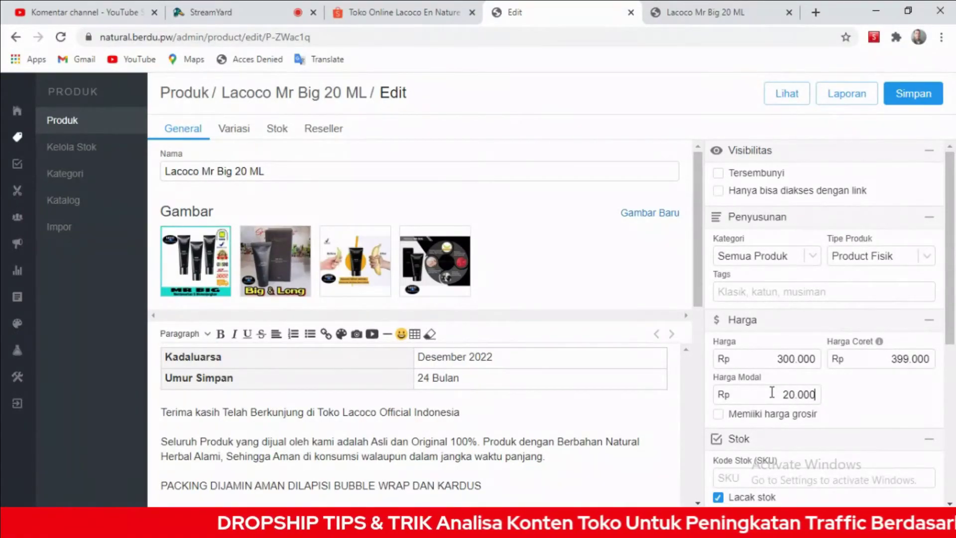
type("0")
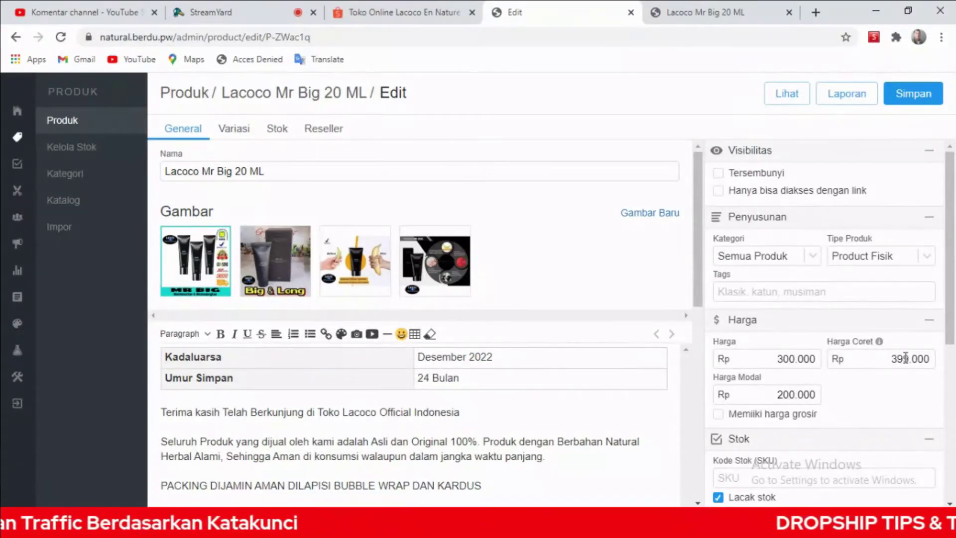
Set the product's stock code (SKU) to 12 and its shipping weight to 200 g
scroll(896, 405, "down", 3)
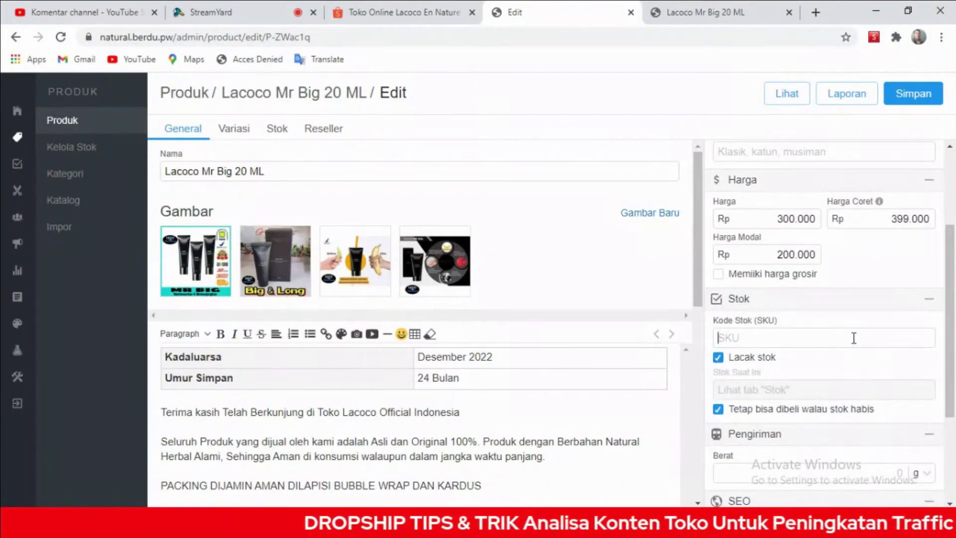
type("12")
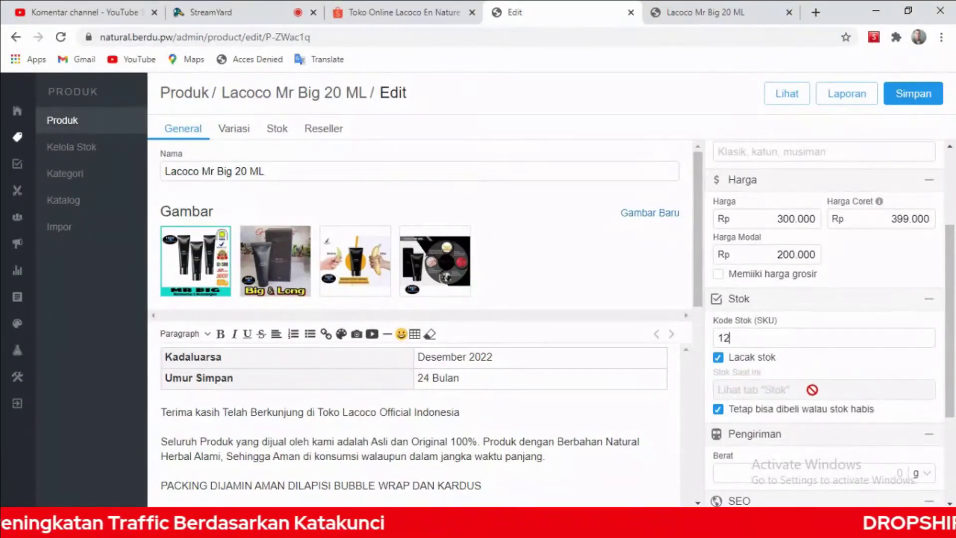
scroll(811, 388, "down", 3)
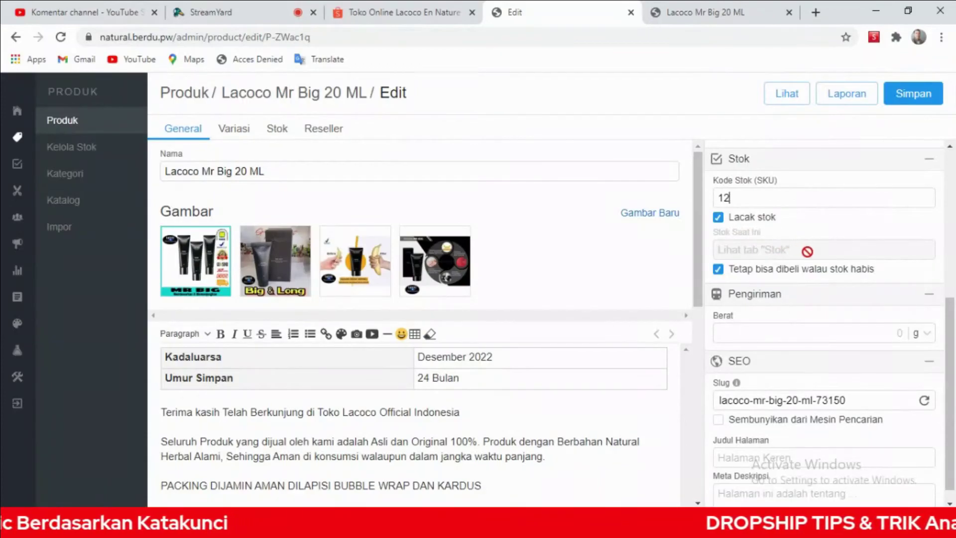
left_click(874, 332)
type("200")
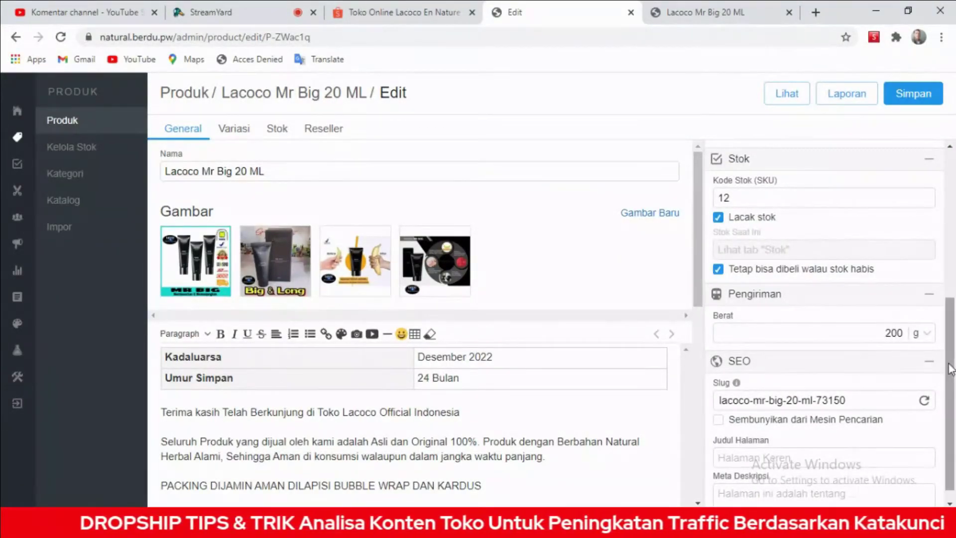
Try to replace the product's SEO slug with "pembesar mr"
scroll(867, 381, "down", 1)
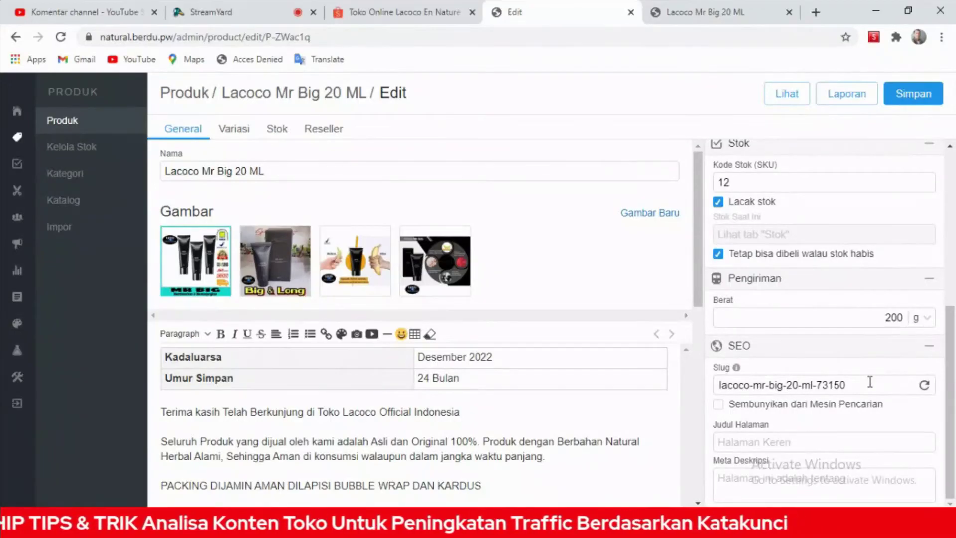
left_click(871, 382)
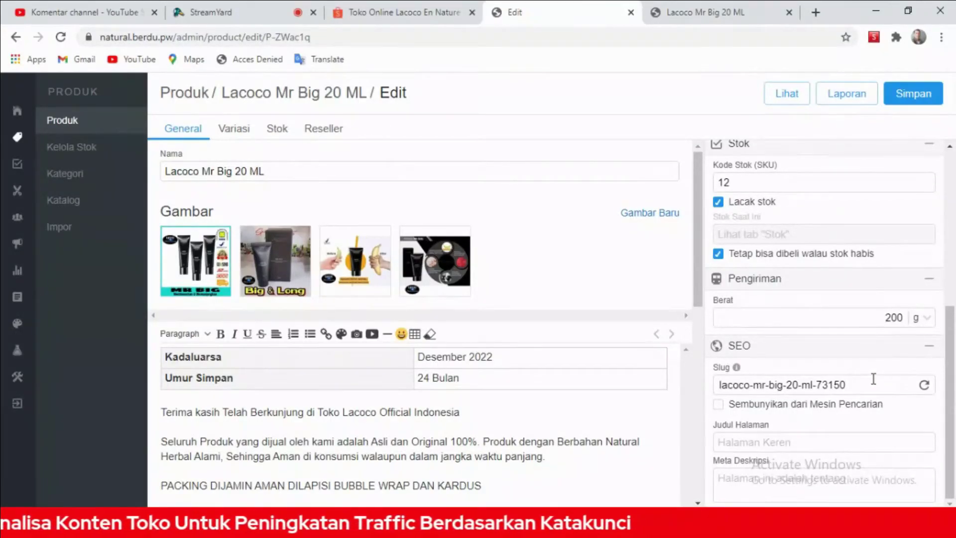
key("BackSpace")
key("BackSpace")
key("BackSpace")
key("BackSpace")
key("BackSpace")
key("BackSpace")
key("BackSpace")
key("BackSpace")
key("BackSpace")
key("BackSpace")
key("BackSpace")
key("BackSpace")
key("BackSpace")
key("BackSpace")
key("BackSpace")
key("BackSpace")
key("BackSpace")
key("BackSpace")
key("BackSpace")
key("BackSpace")
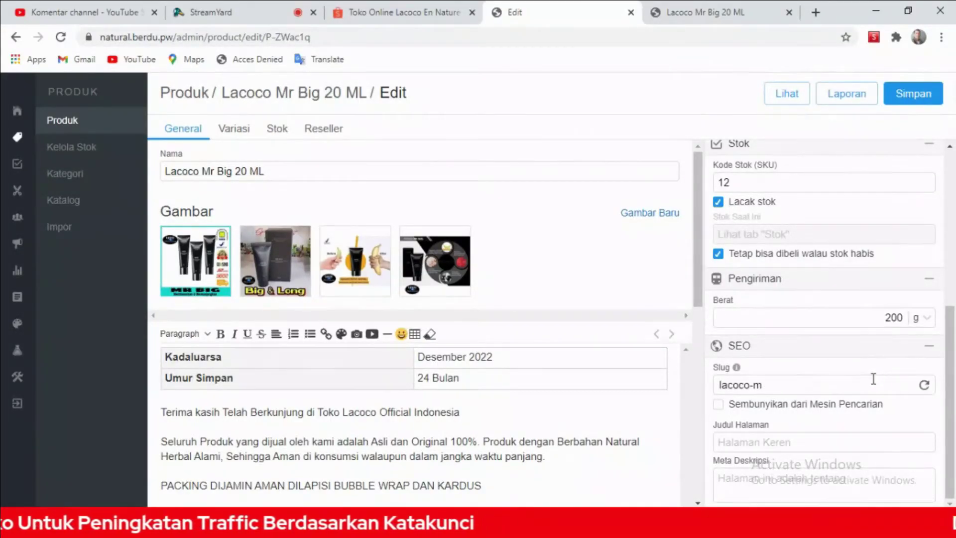
type("pembesar")
type("mr")
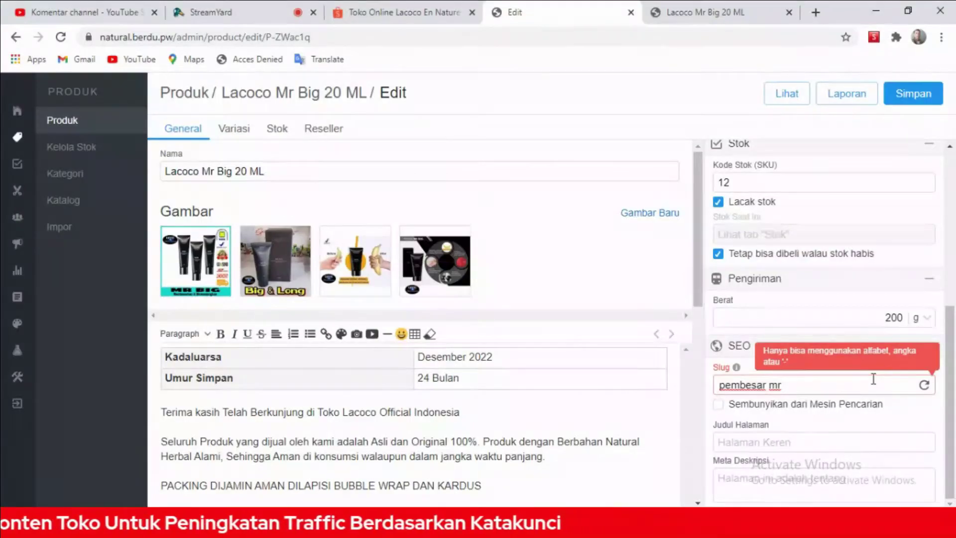
Clear the slug entry and regenerate it automatically as lacoco-mr-big-20-ml
key("BackSpace")
key("BackSpace")
key("BackSpace")
key("BackSpace")
key("BackSpace")
key("BackSpace")
key("BackSpace")
key("BackSpace")
key("BackSpace")
key("BackSpace")
key("BackSpace")
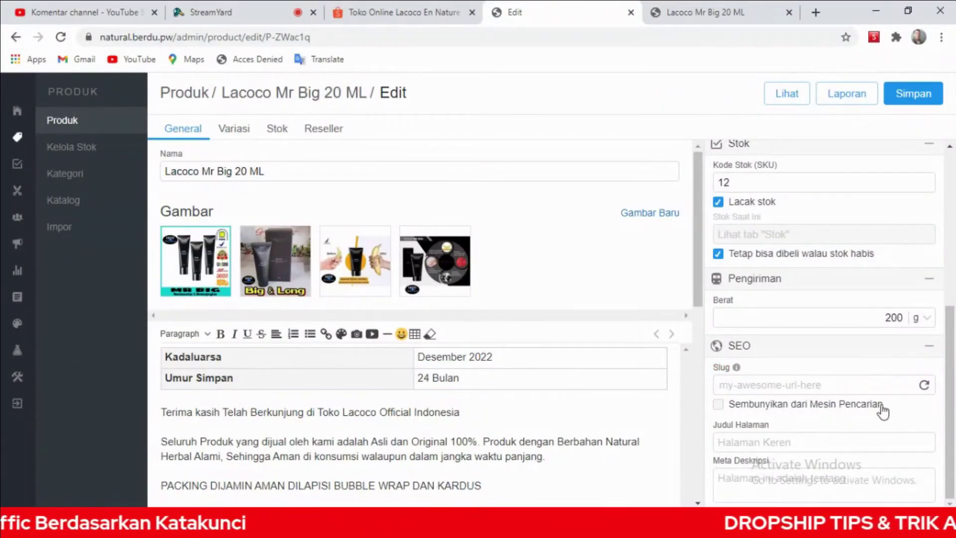
left_click(924, 385)
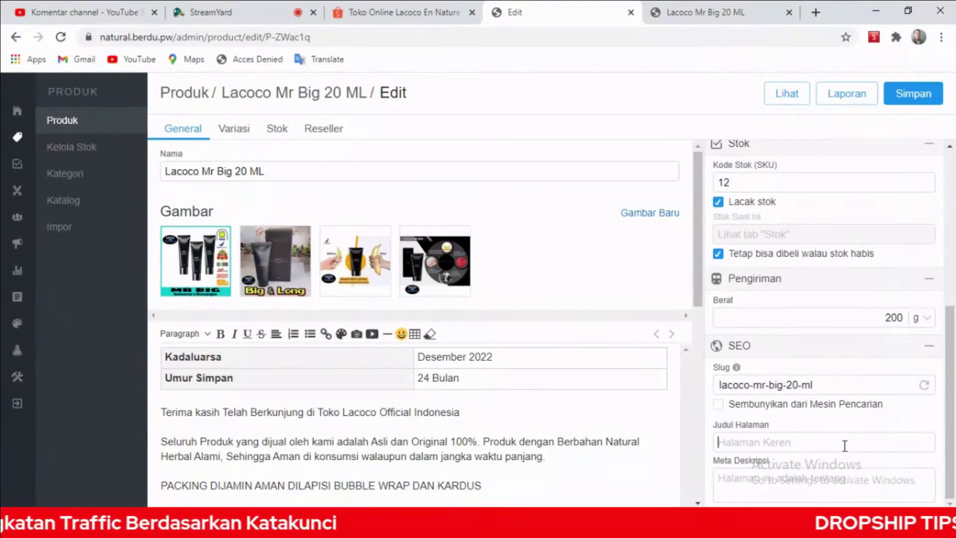
Set the SEO page title (Judul Halaman) to "lacoco" and the meta description to "lacoco mr big"
type("la")
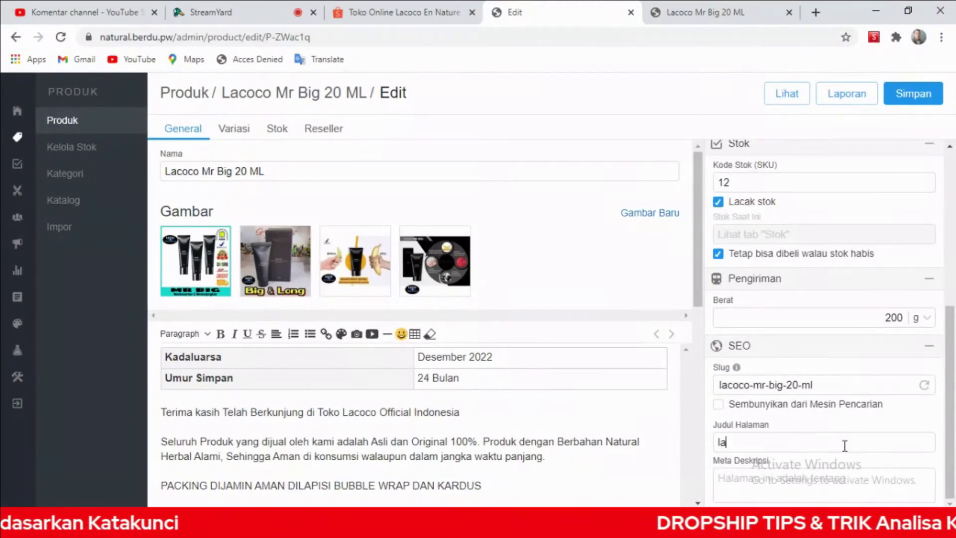
type("coco")
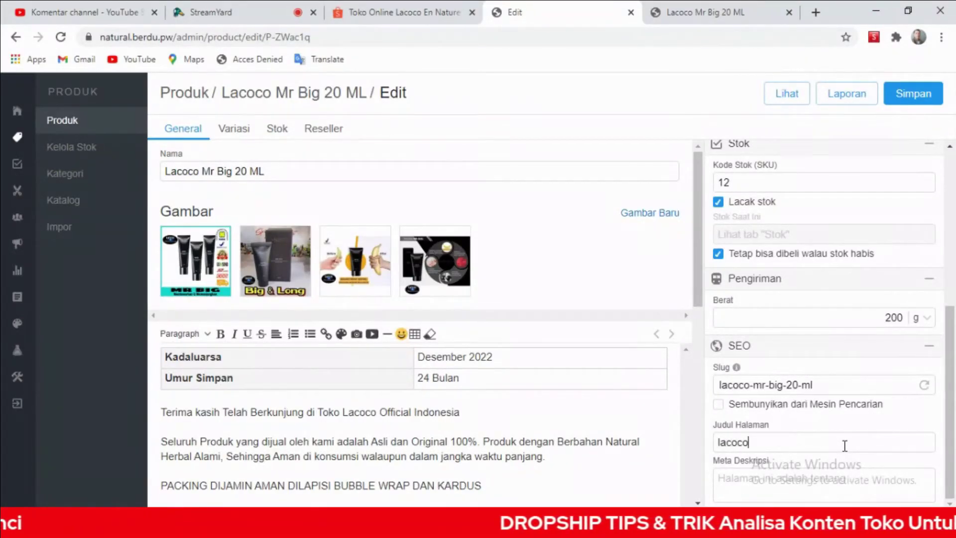
left_click(771, 482)
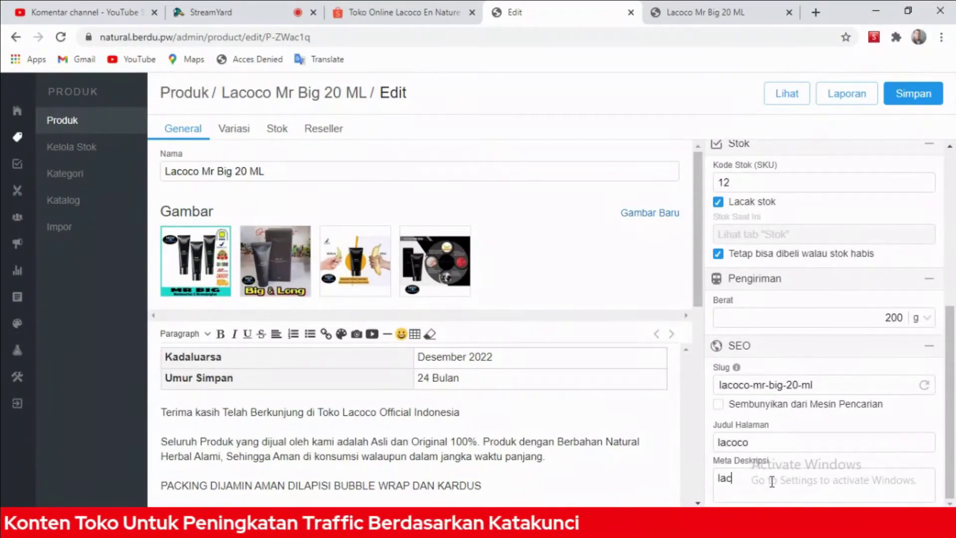
type("lacoco ml")
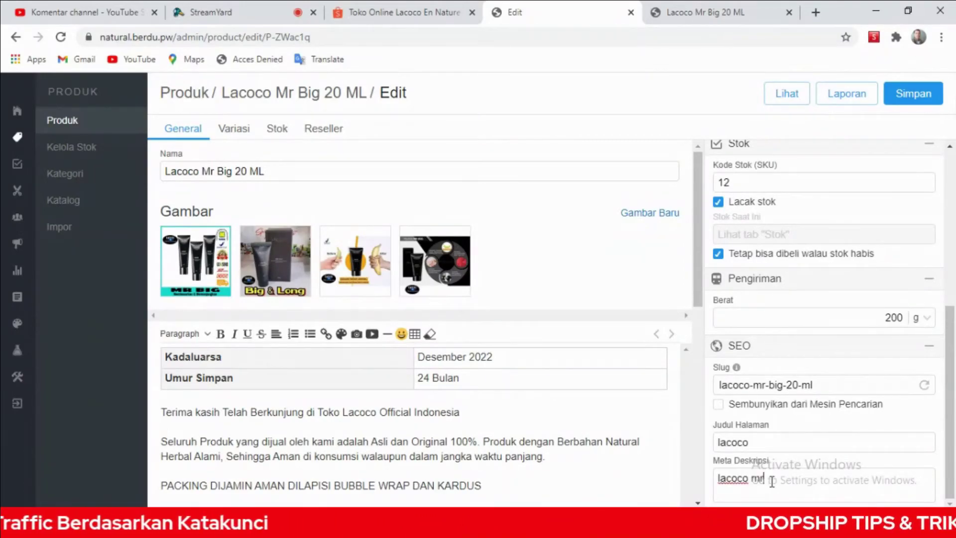
key("BackSpace")
type("r big")
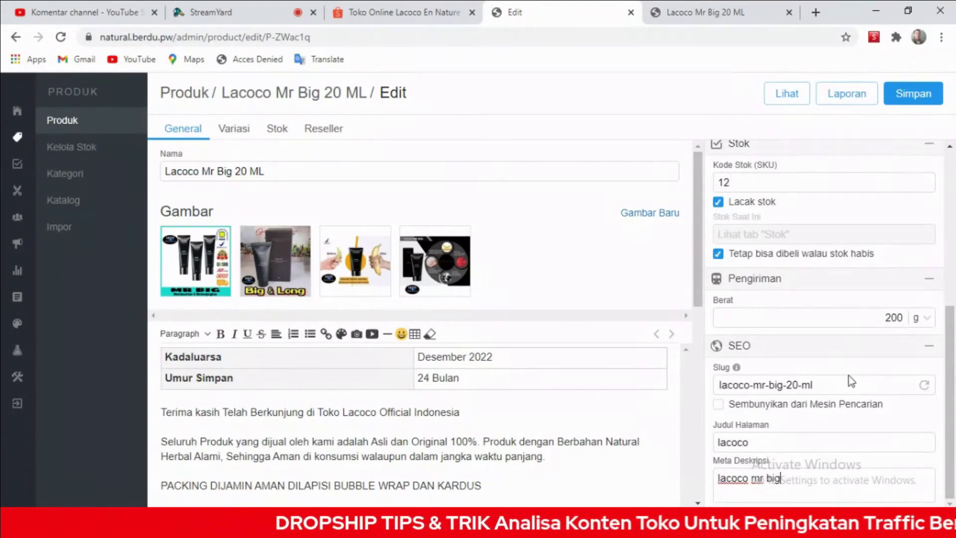
left_click(384, 288)
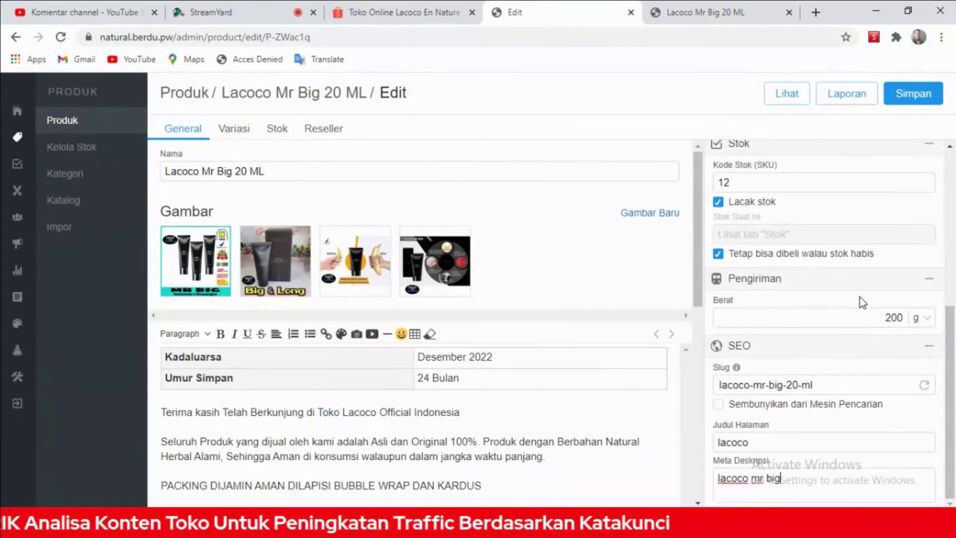
Remove the variation group with the empty option and save the product
scroll(859, 298, "up", 3)
scroll(861, 301, "up", 1)
scroll(862, 304, "down", 4)
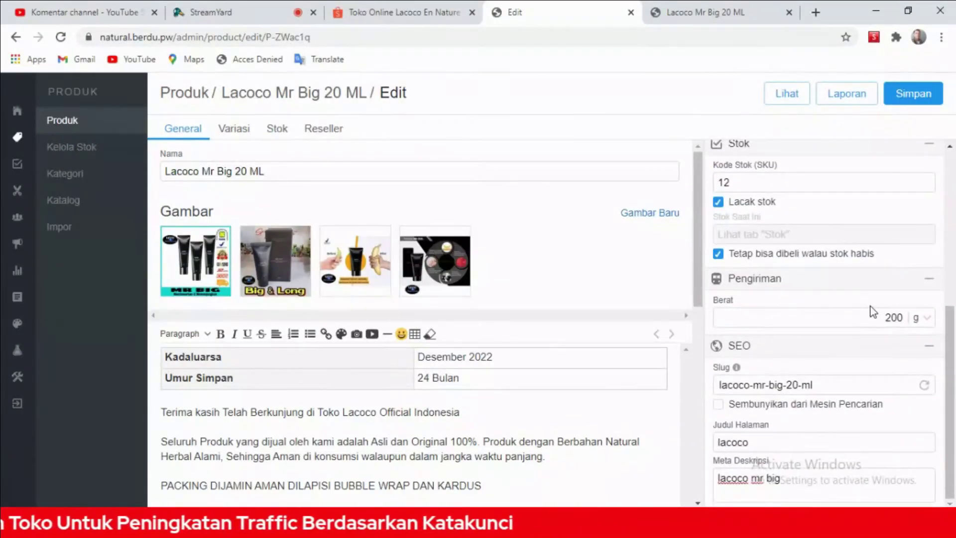
left_click(920, 96)
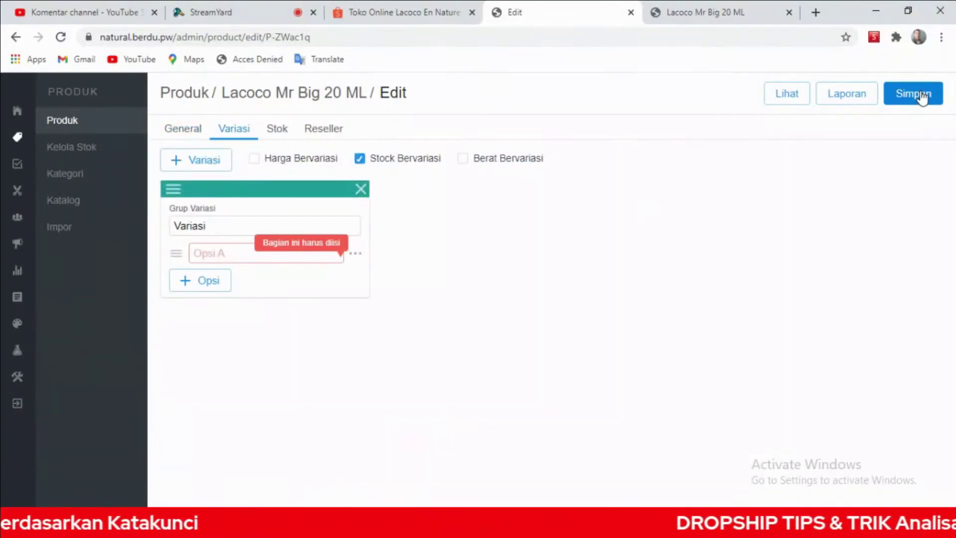
left_click(362, 190)
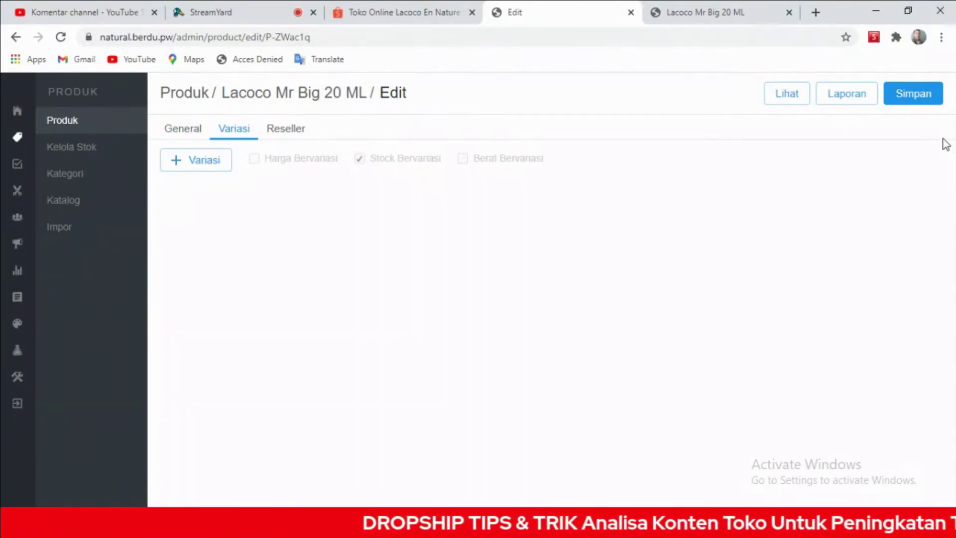
left_click(928, 95)
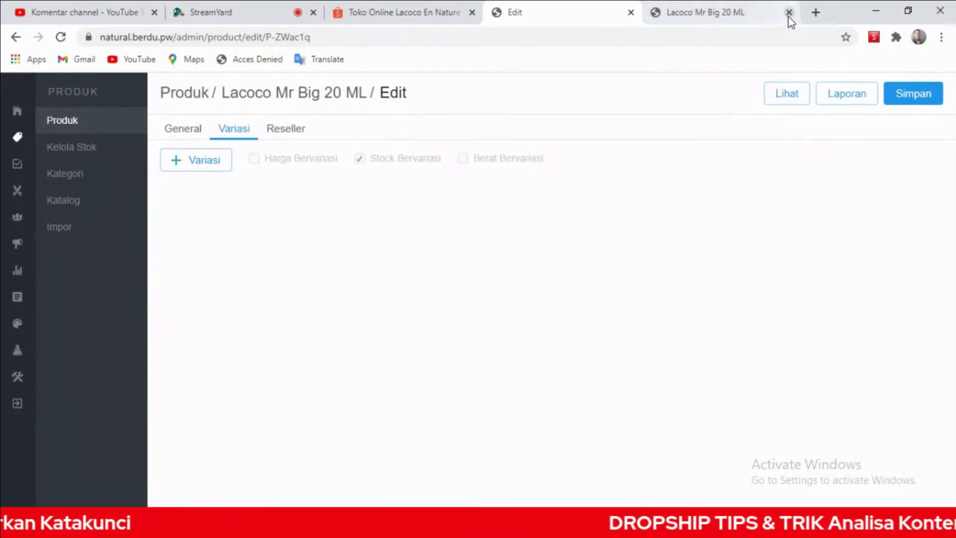
Reload the product's storefront page and examine its price, images, description and related products
left_click(747, 15)
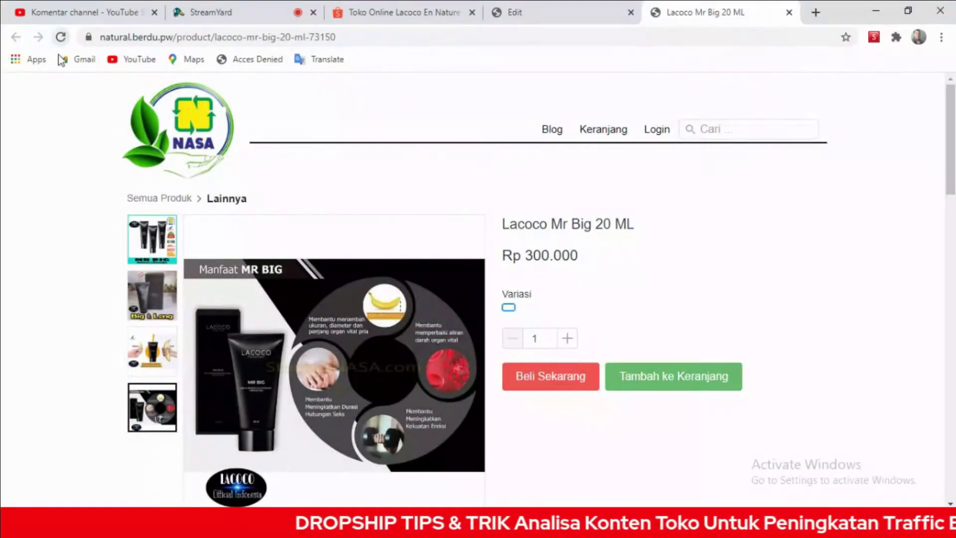
left_click(61, 38)
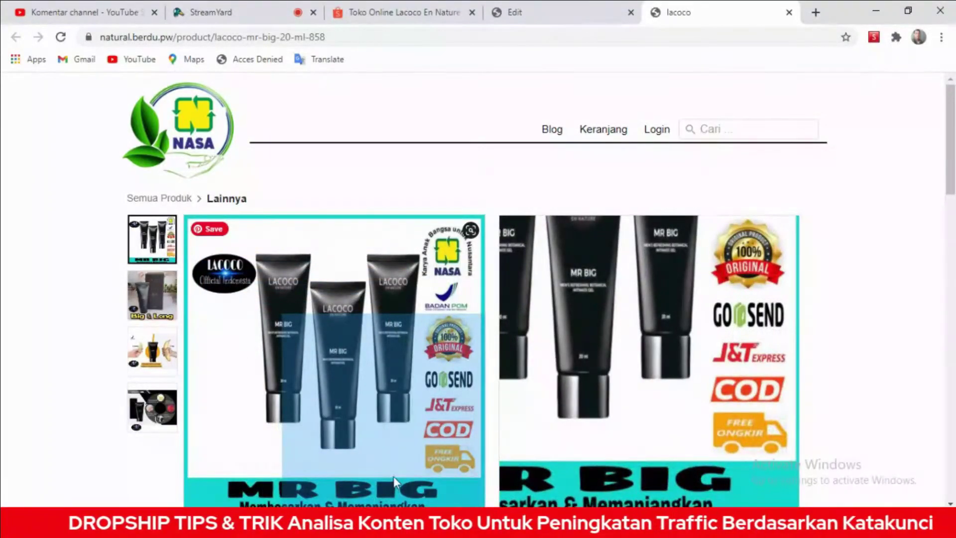
scroll(831, 289, "down", 4)
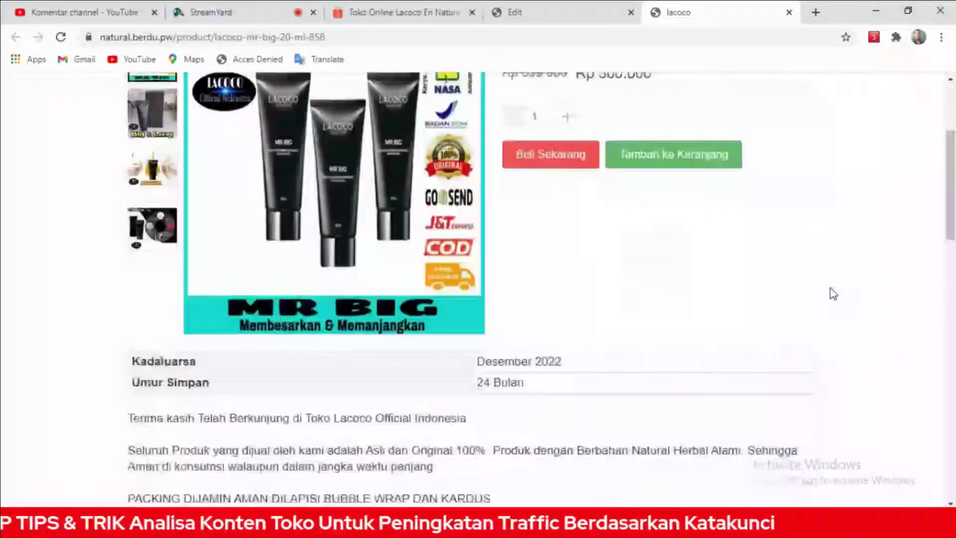
scroll(835, 295, "down", 6)
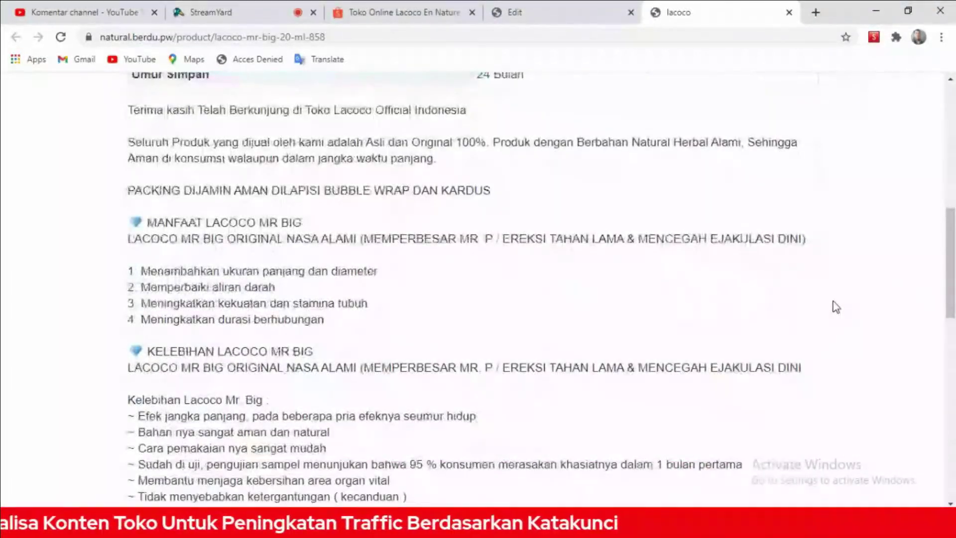
scroll(835, 309, "down", 6)
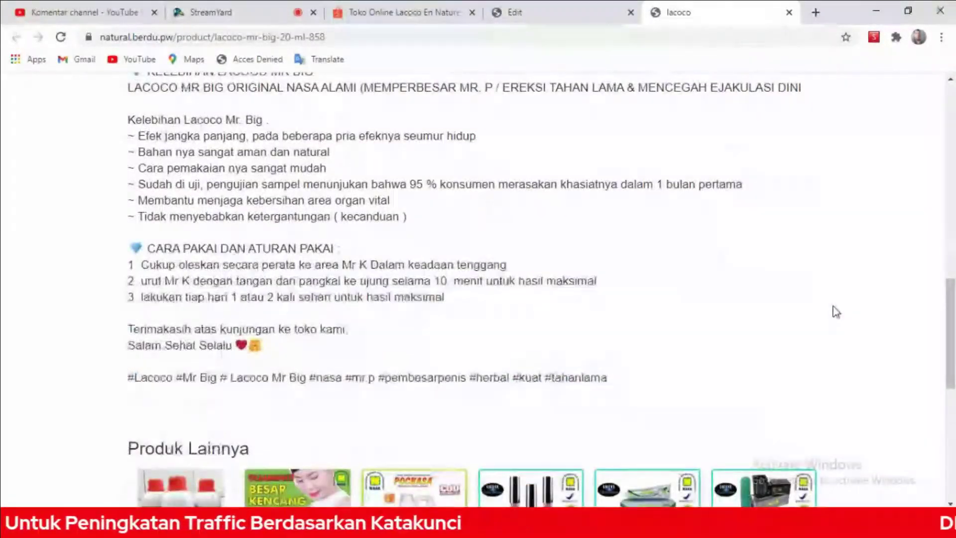
scroll(836, 311, "down", 9)
scroll(833, 314, "up", 20)
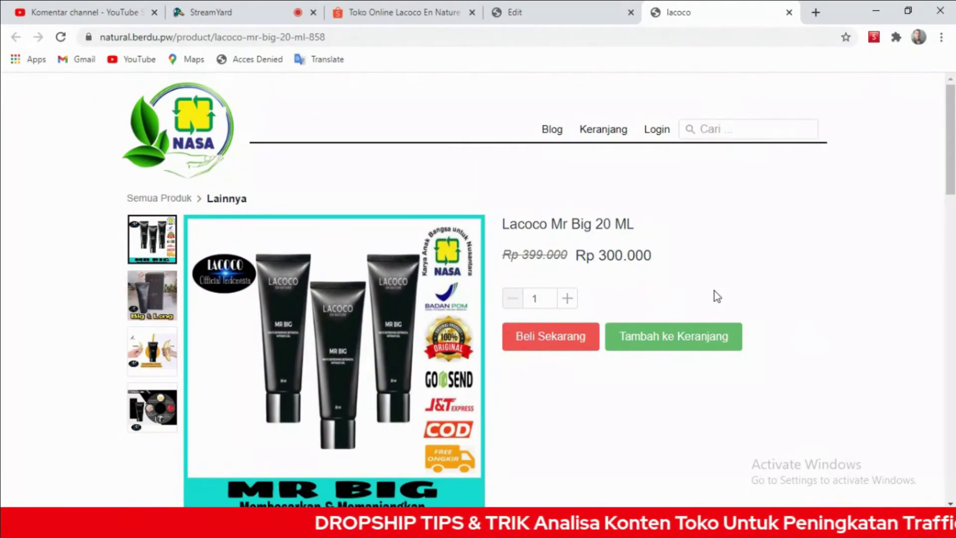
mouse_move(229, 422)
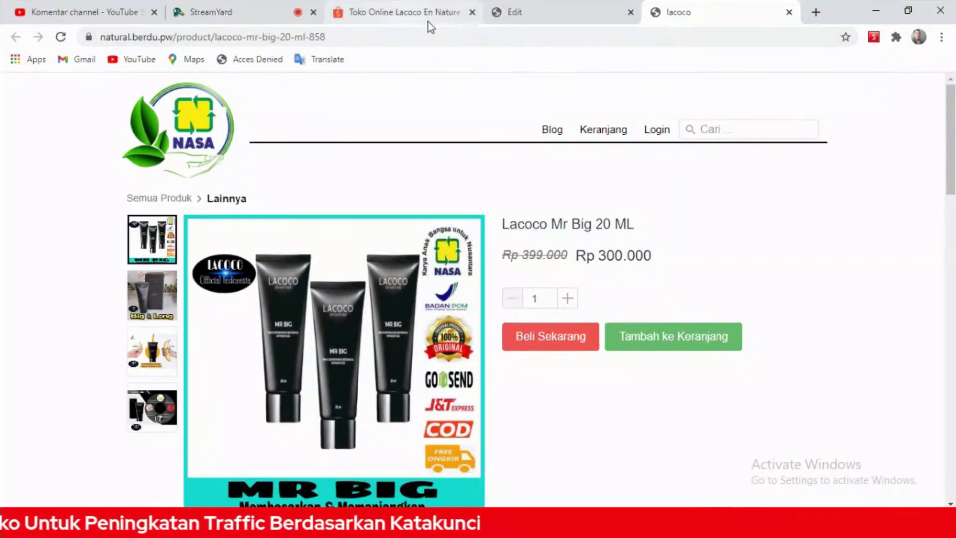
Save the product once more and recheck its storefront page and description
left_click(586, 17)
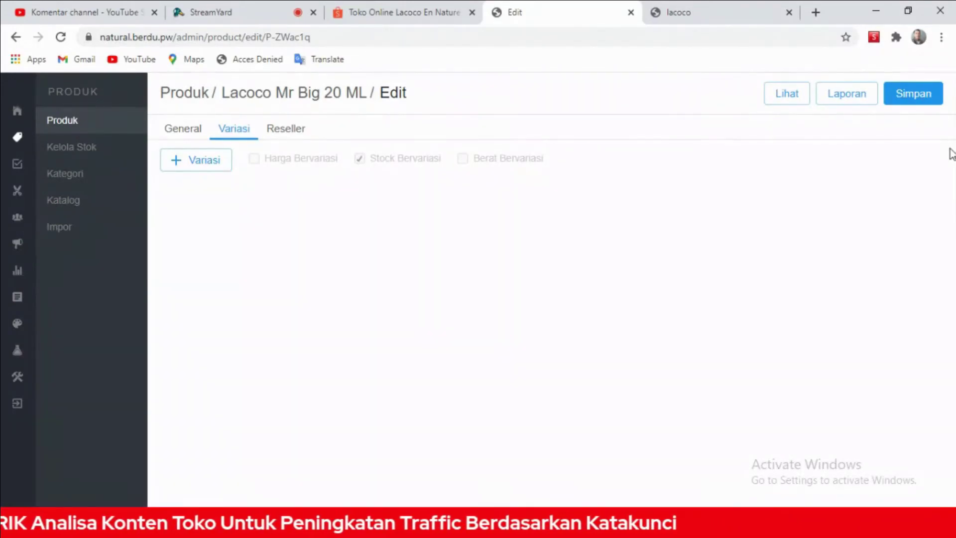
left_click(920, 97)
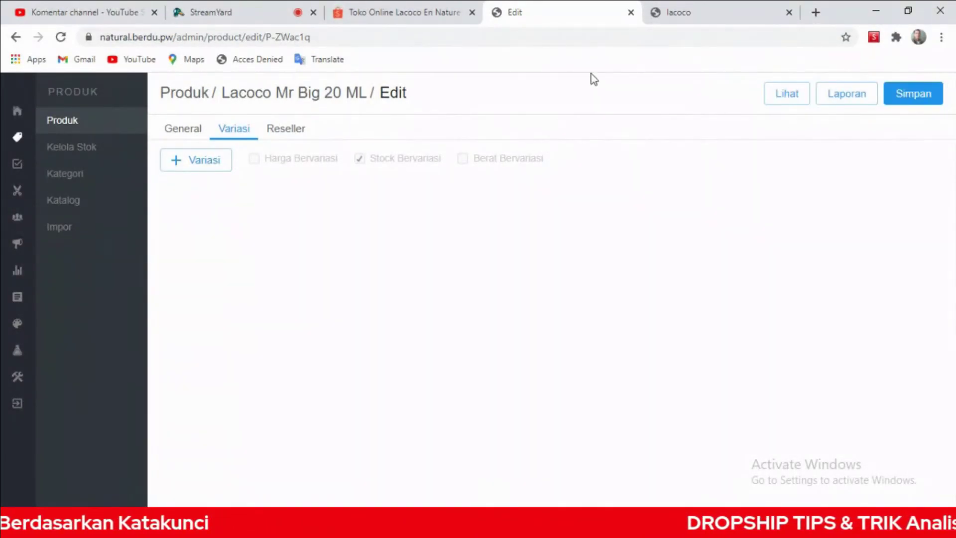
left_click(698, 16)
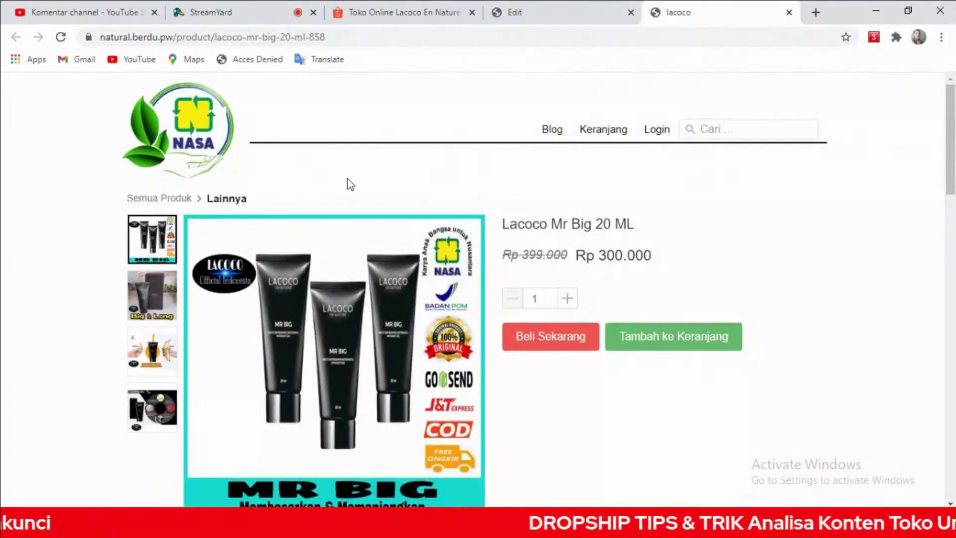
scroll(354, 190, "down", 5)
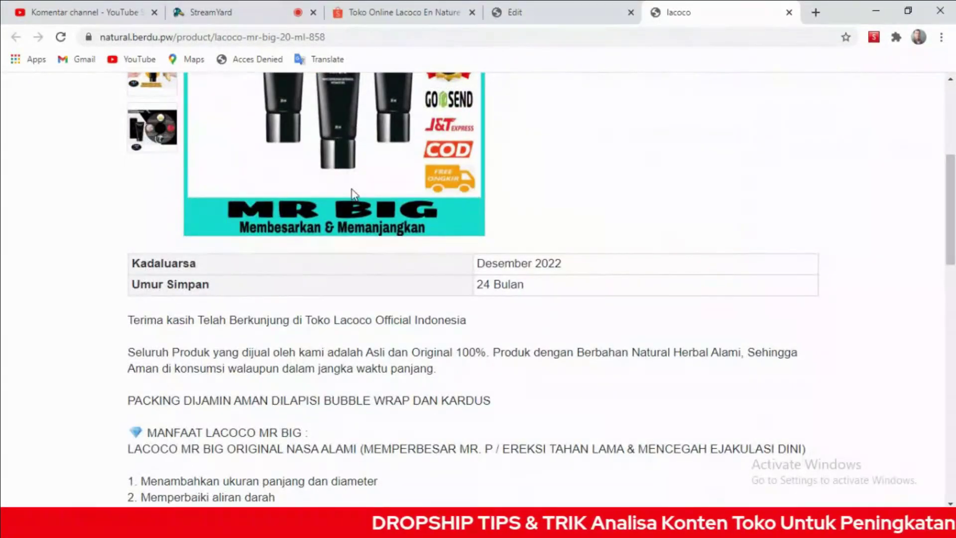
scroll(353, 194, "down", 5)
scroll(353, 195, "up", 10)
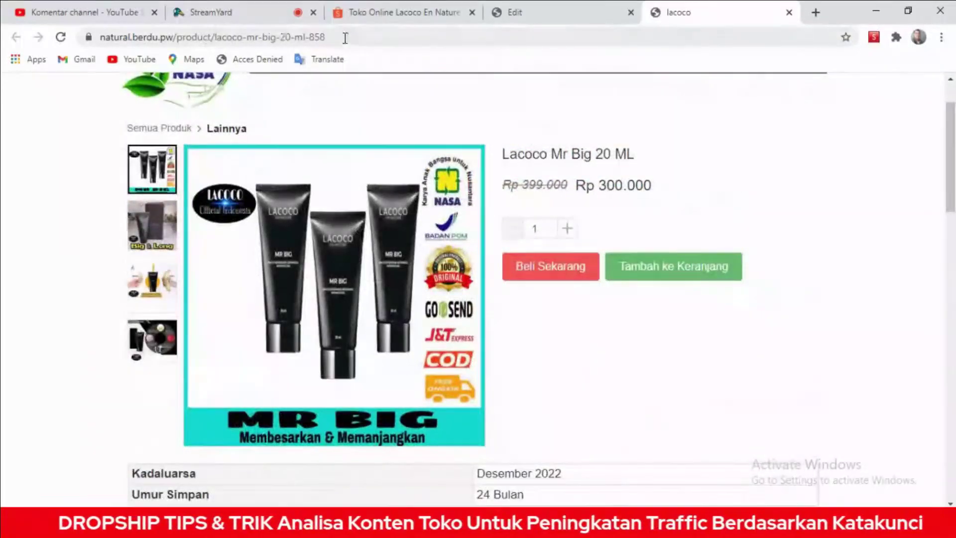
Copy the product's storefront URL and switch to the StreamYard broadcast studio
left_click(344, 37)
key("ctrl+c")
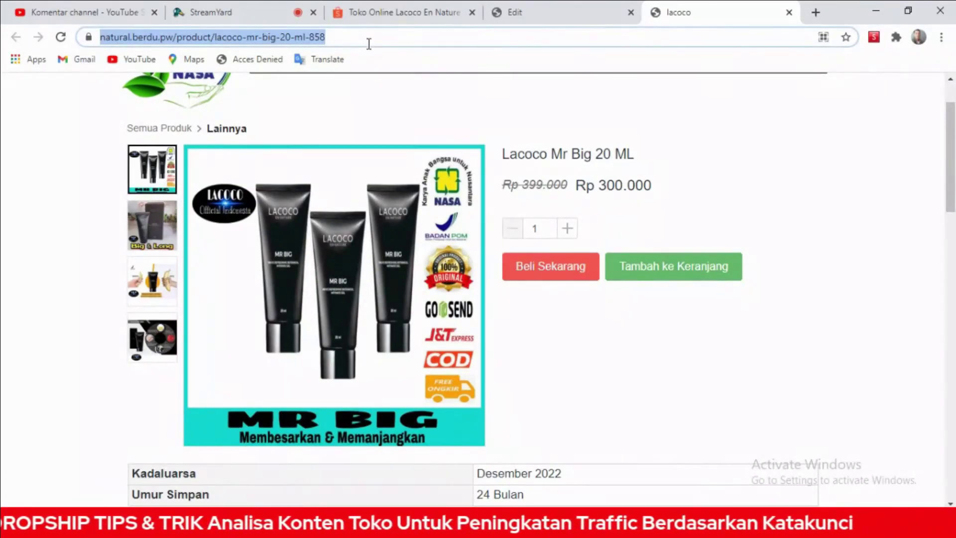
left_click(579, 14)
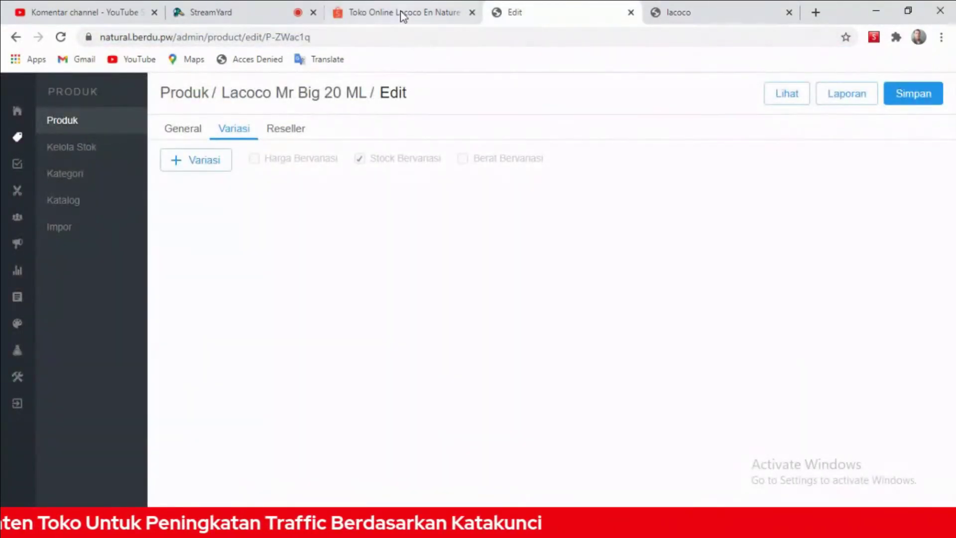
left_click(238, 13)
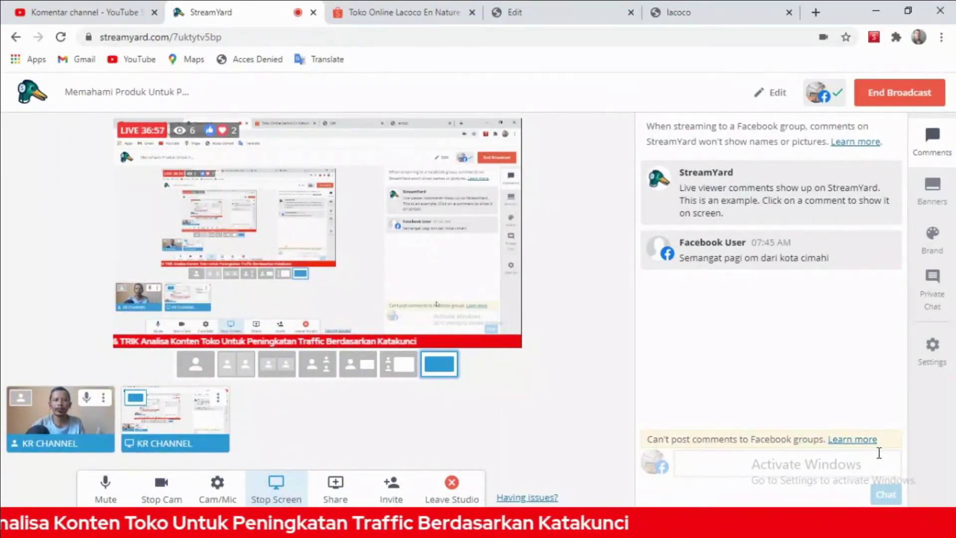
left_click(767, 95)
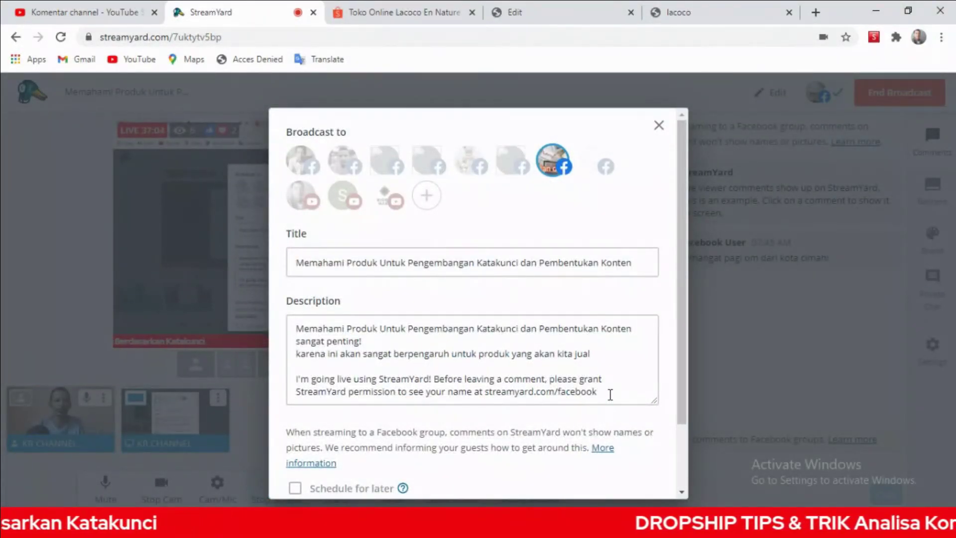
left_click(598, 354)
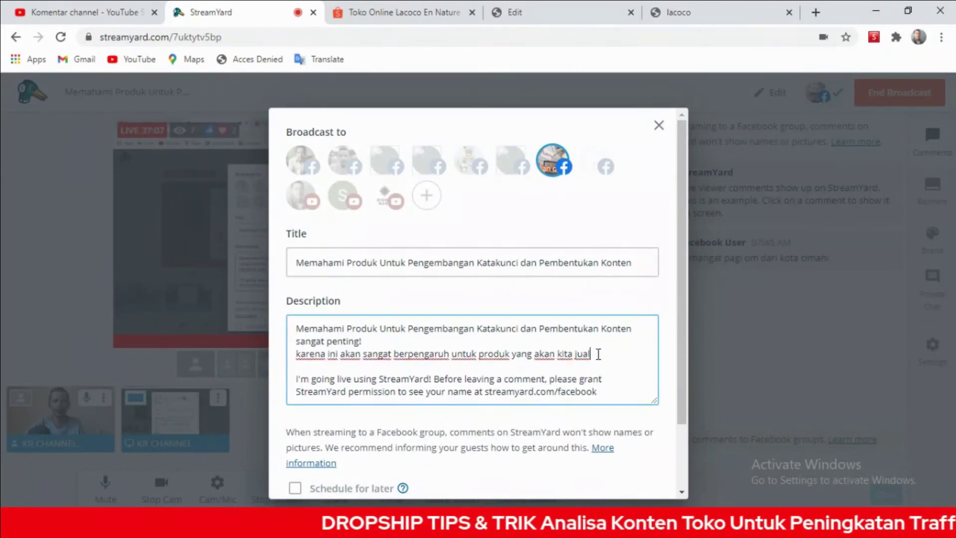
key("Return")
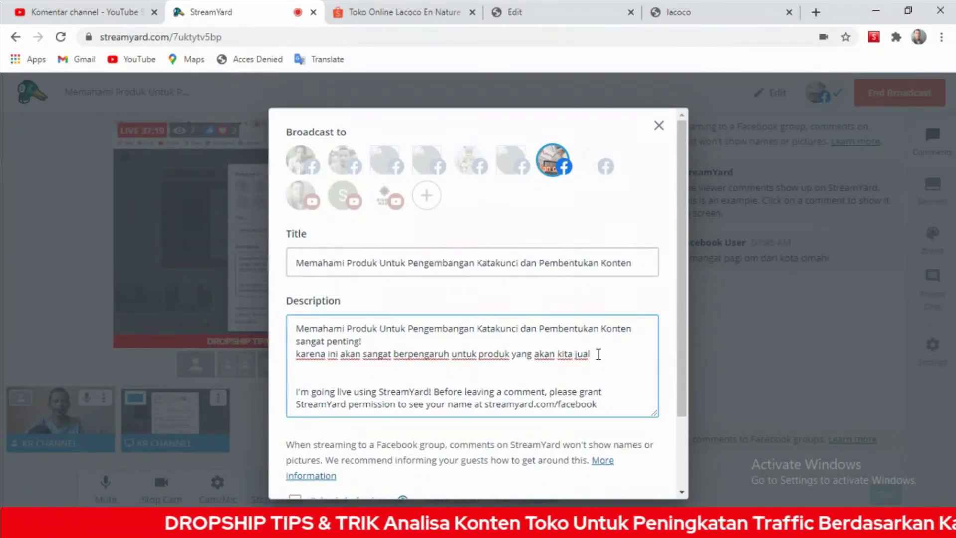
key("Return")
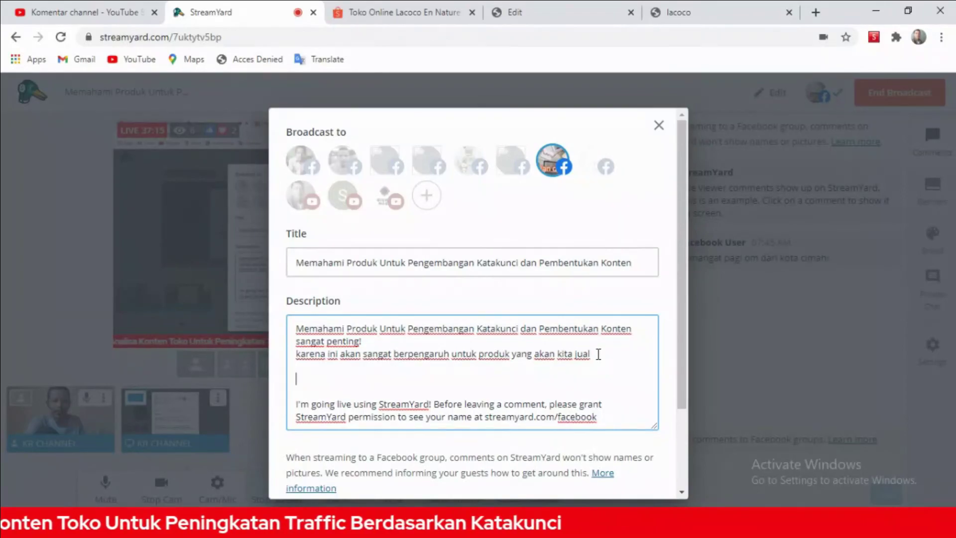
key("ctrl+v")
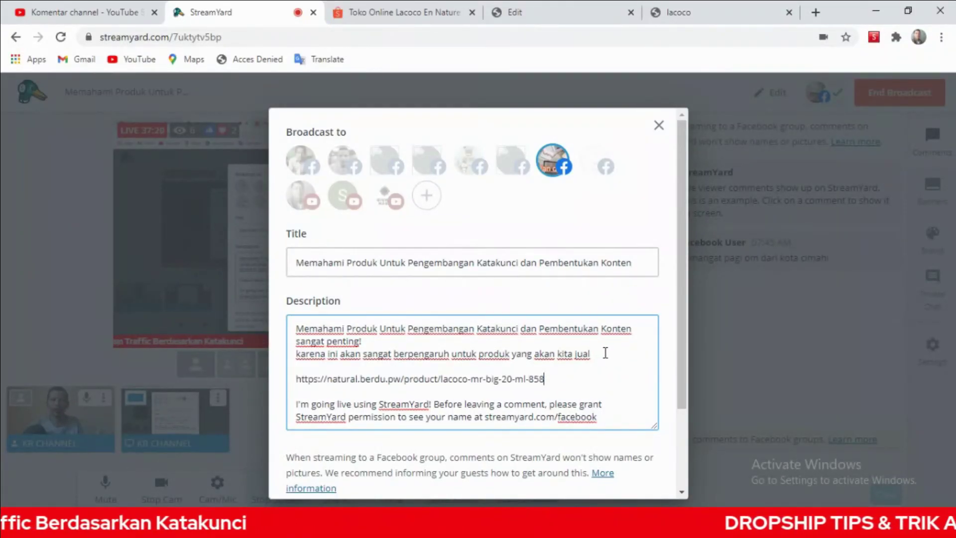
scroll(668, 411, "down", 2)
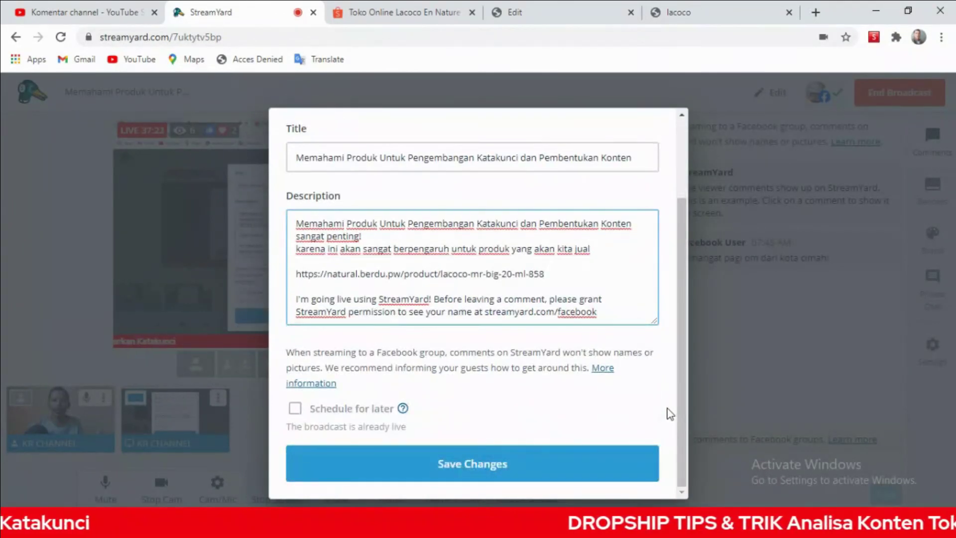
left_click(575, 461)
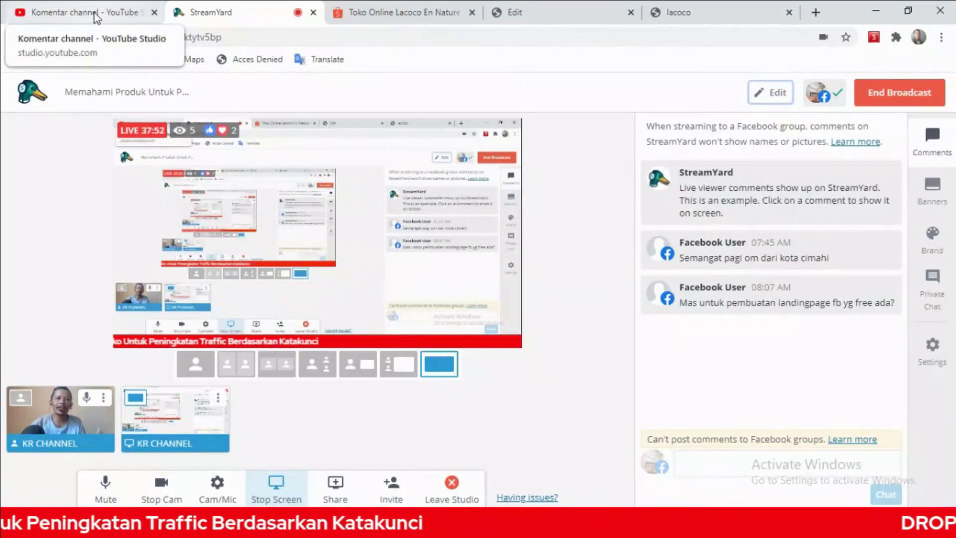
left_click(417, 15)
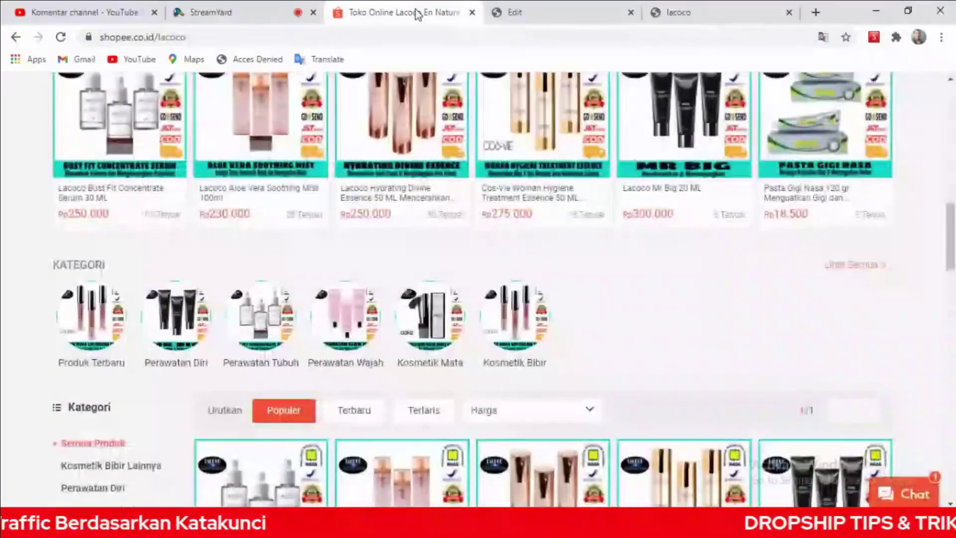
left_click(84, 15)
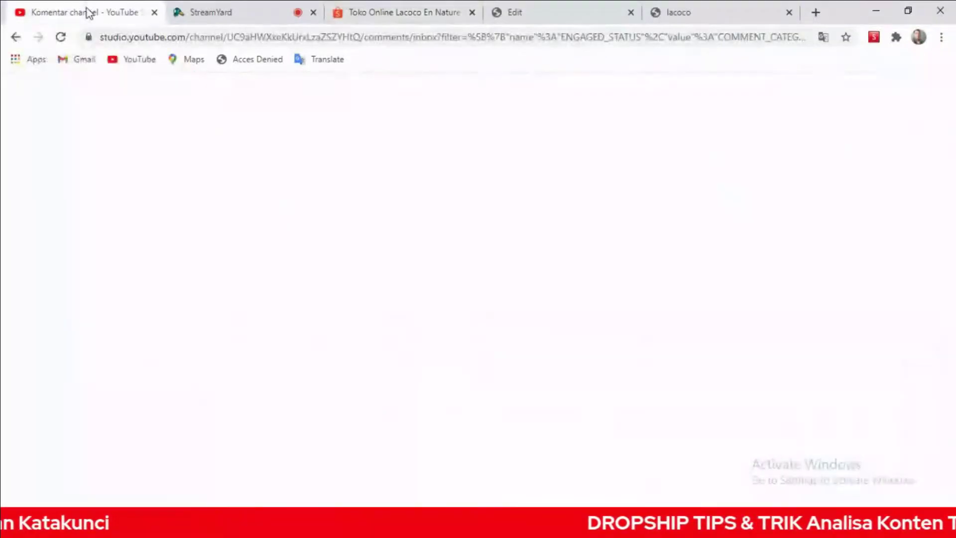
left_click(420, 15)
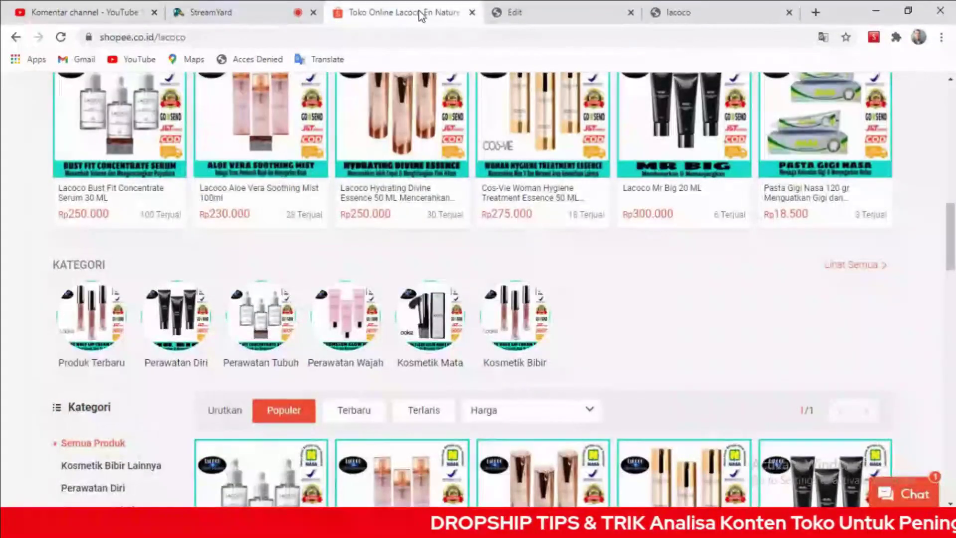
left_click(240, 12)
Examine the Lacoco En Nature Store page on Shopee, including its vouchers, store description, best sellers and categories, and return to the StreamYard studio
left_click(434, 15)
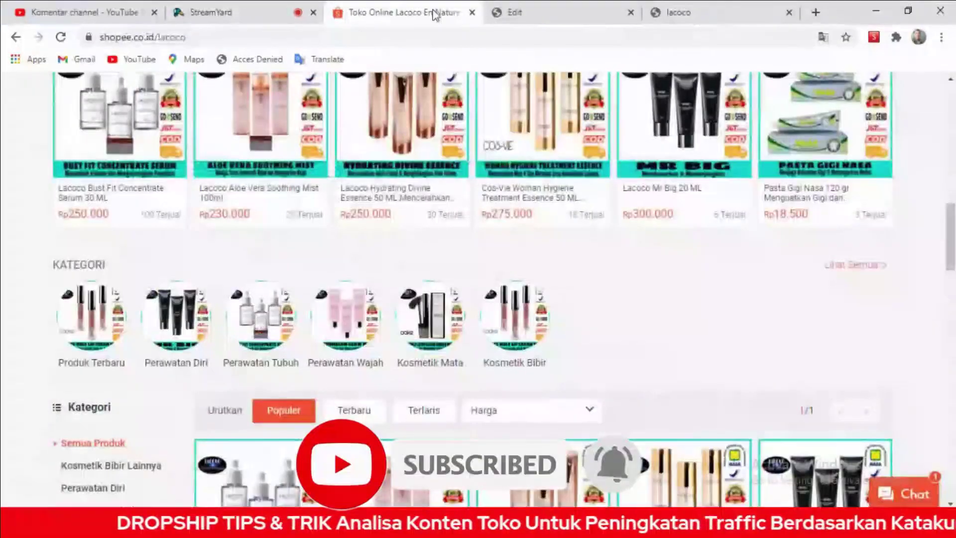
scroll(530, 237, "up", 8)
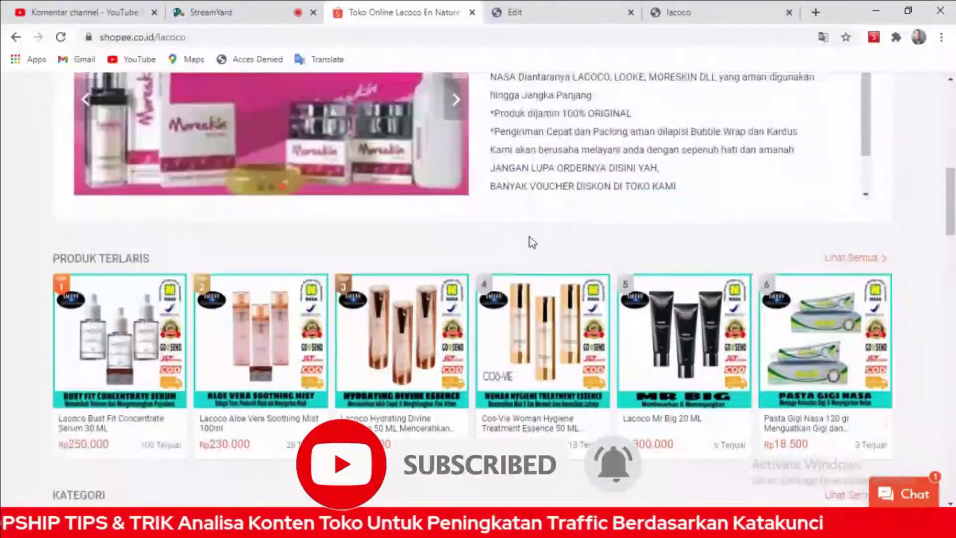
scroll(530, 237, "up", 3)
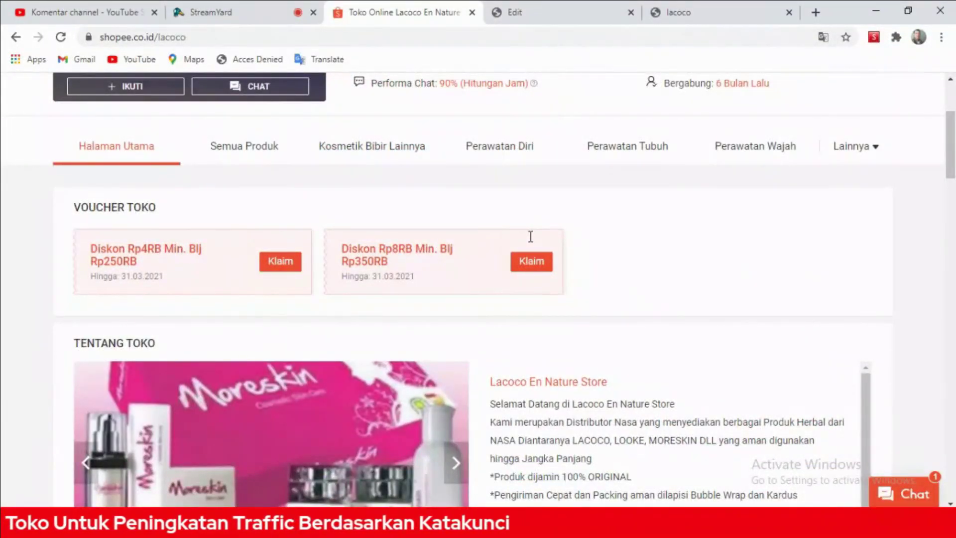
scroll(732, 315, "down", 4)
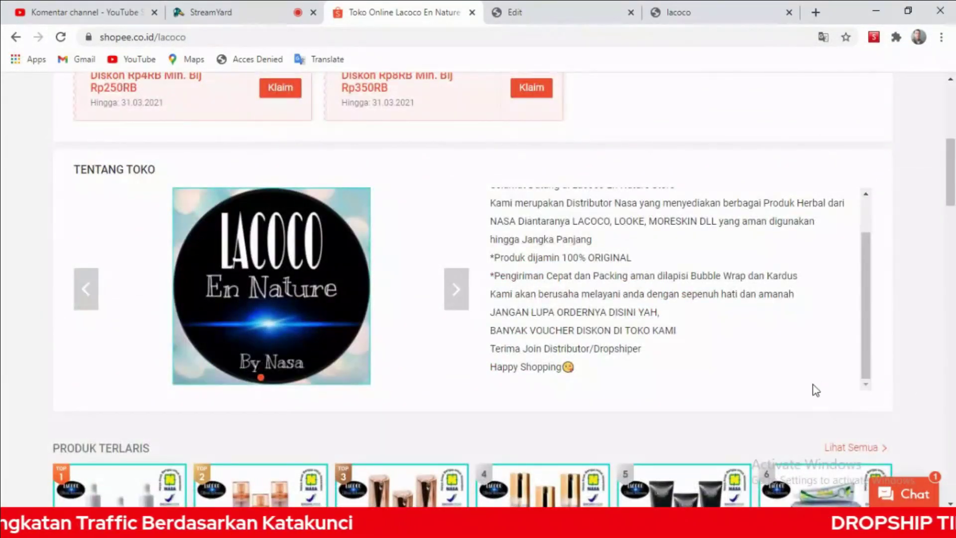
scroll(732, 369, "up", 1)
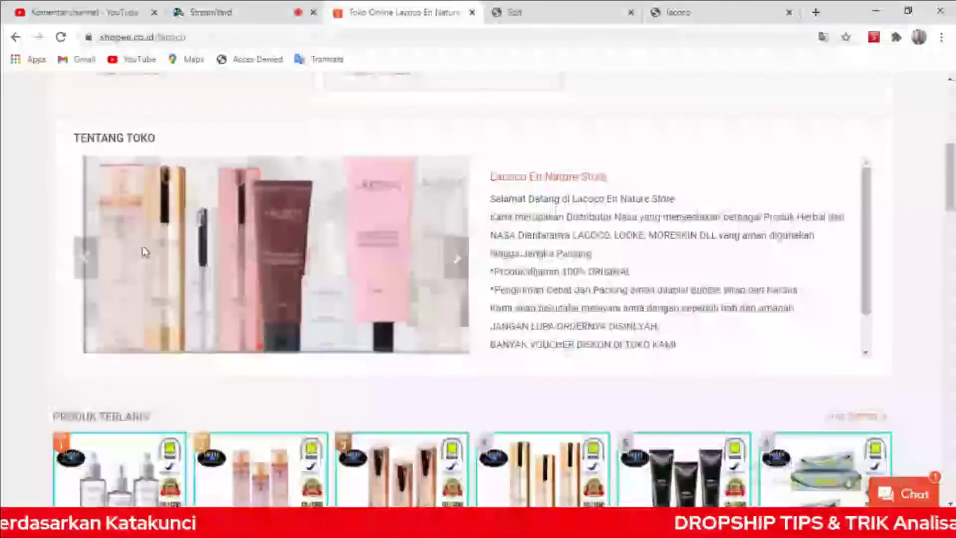
scroll(143, 251, "down", 6)
scroll(144, 253, "down", 1)
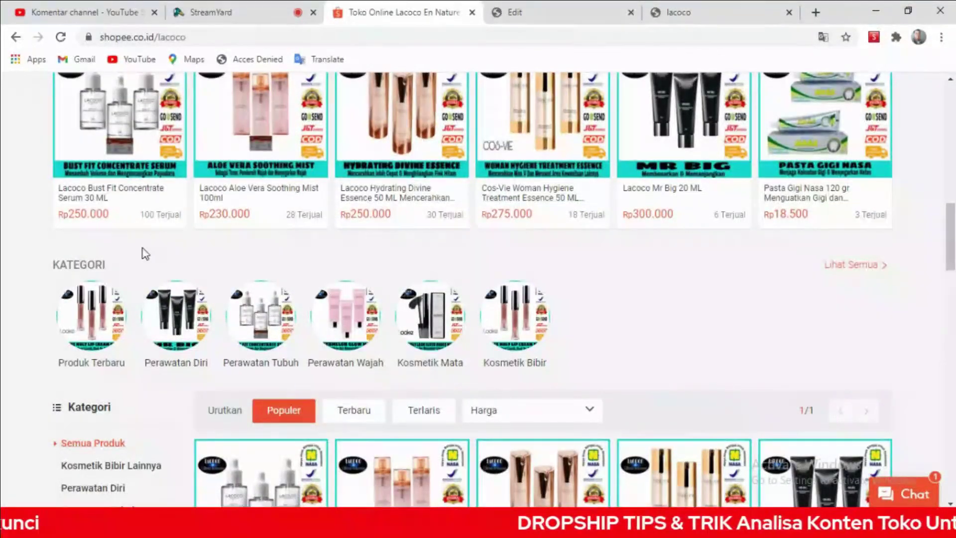
scroll(146, 253, "up", 2)
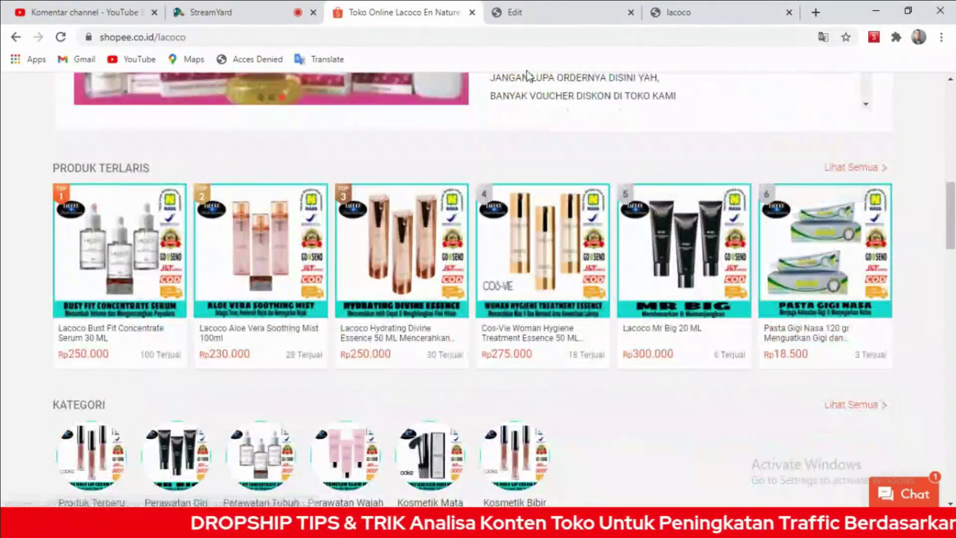
left_click(260, 12)
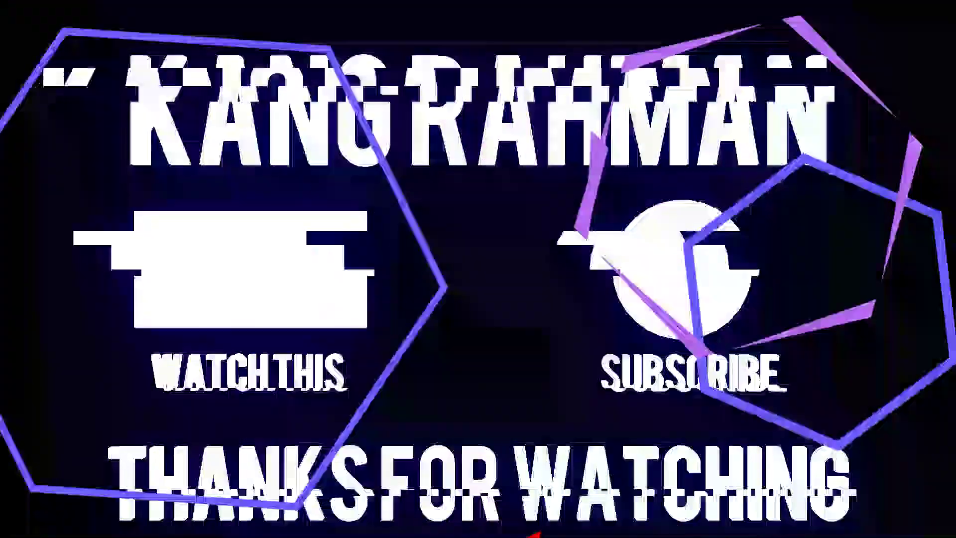